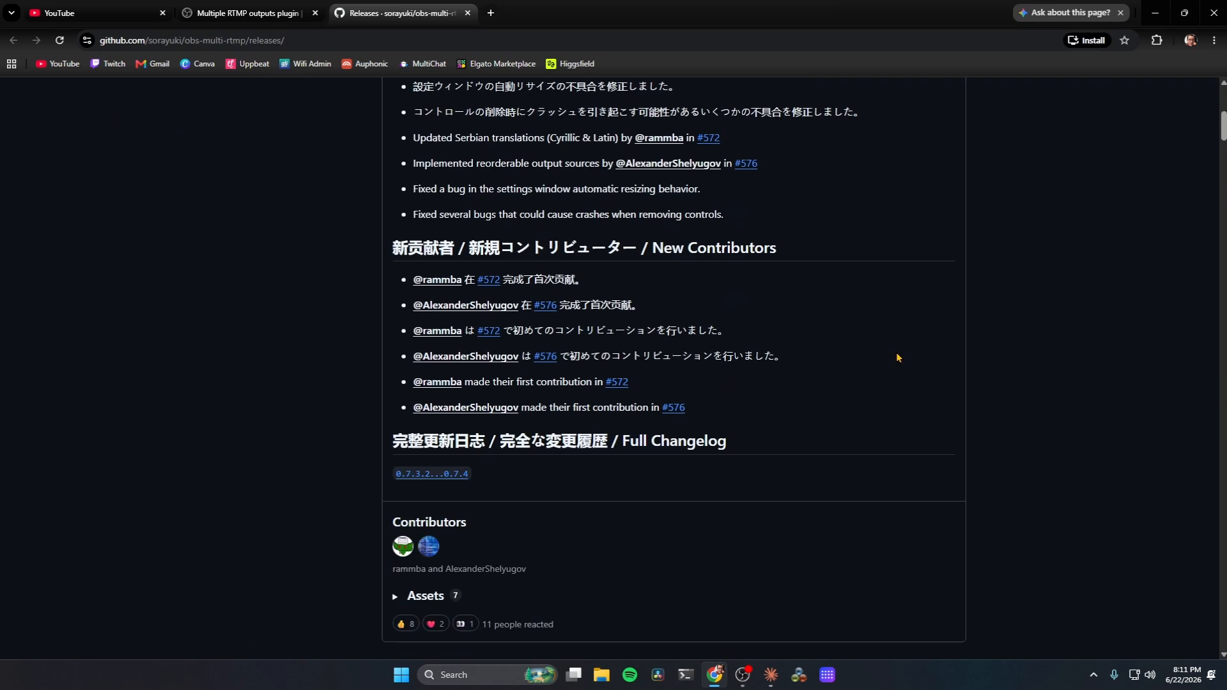
scroll(893, 366, "down", 2)
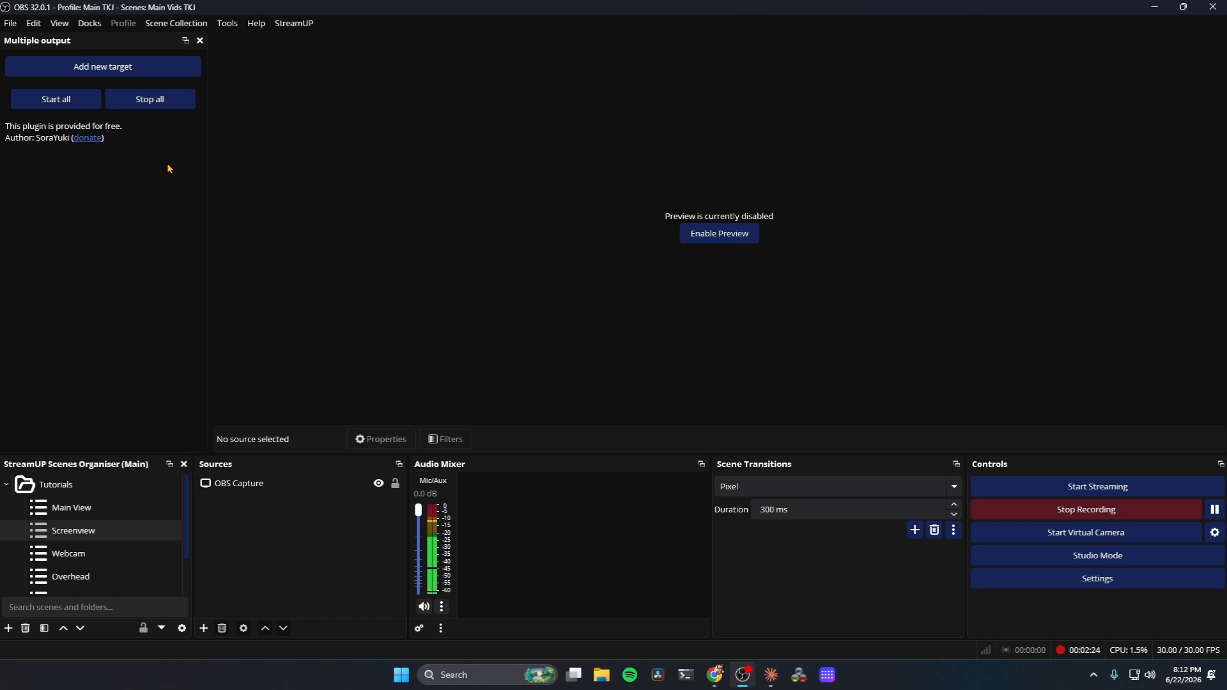
Step: Look over the plugin's latest GitHub release, switch to OBS, and check that the Multiple output dock is enabled
left_click(87, 25)
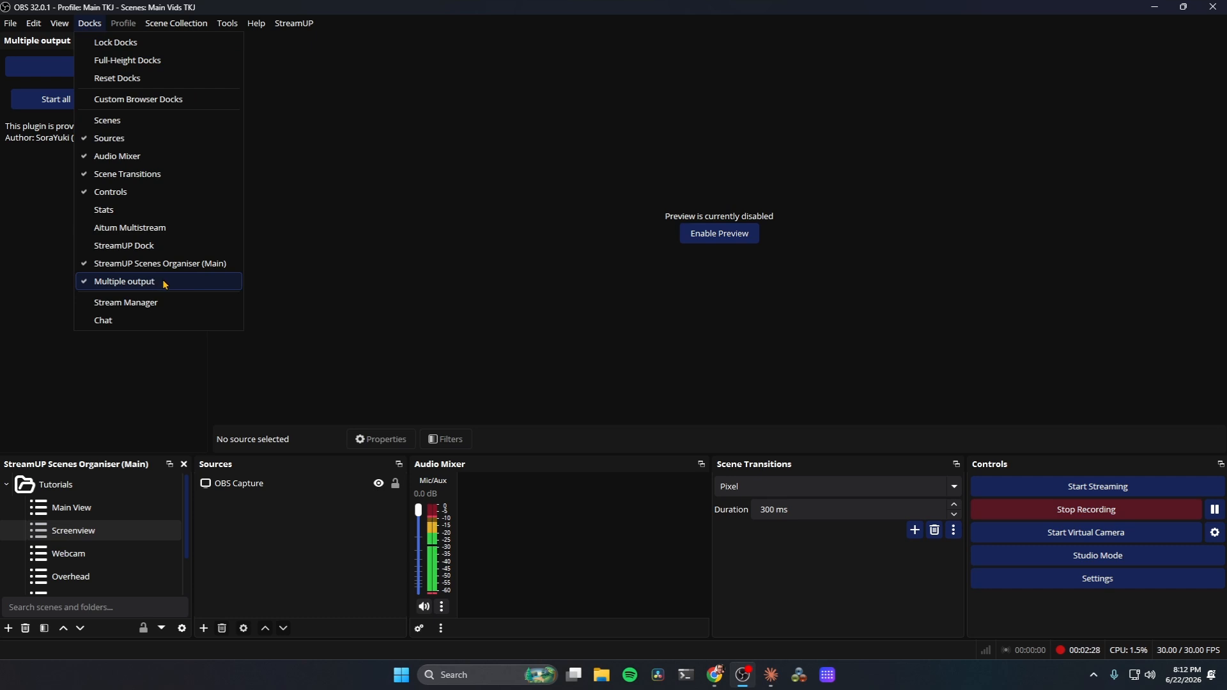
left_click(354, 282)
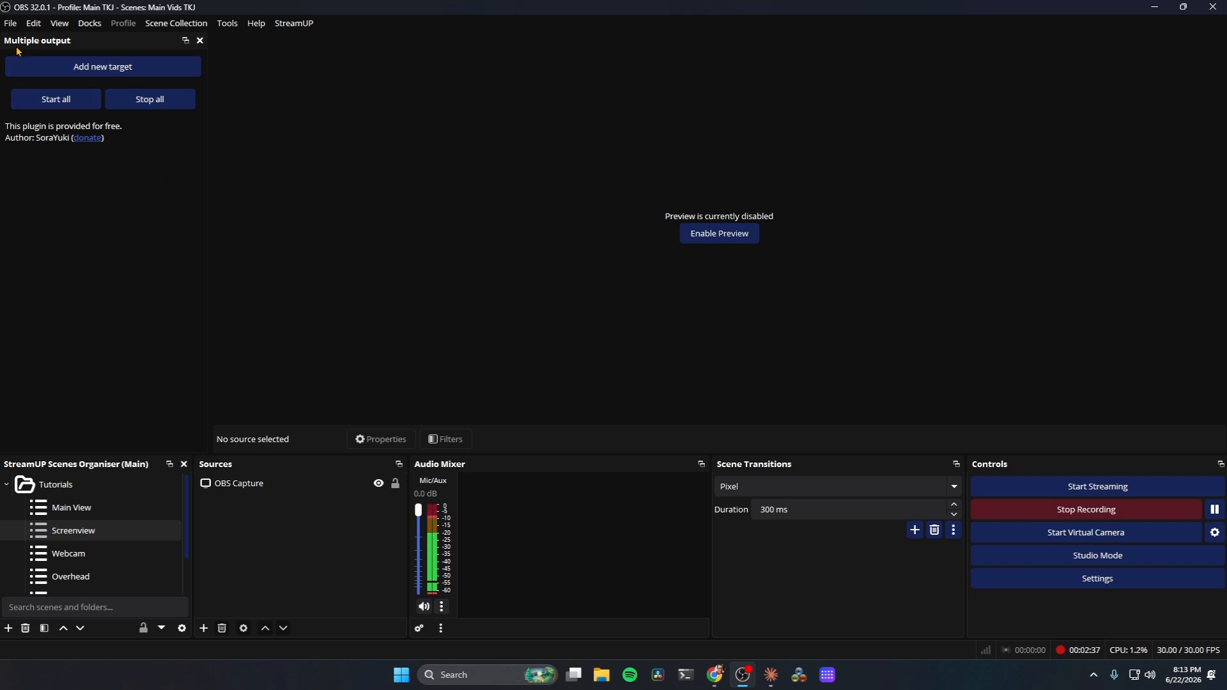
Step: Review the main streaming service in the OBS Stream settings and close the settings
left_click(12, 25)
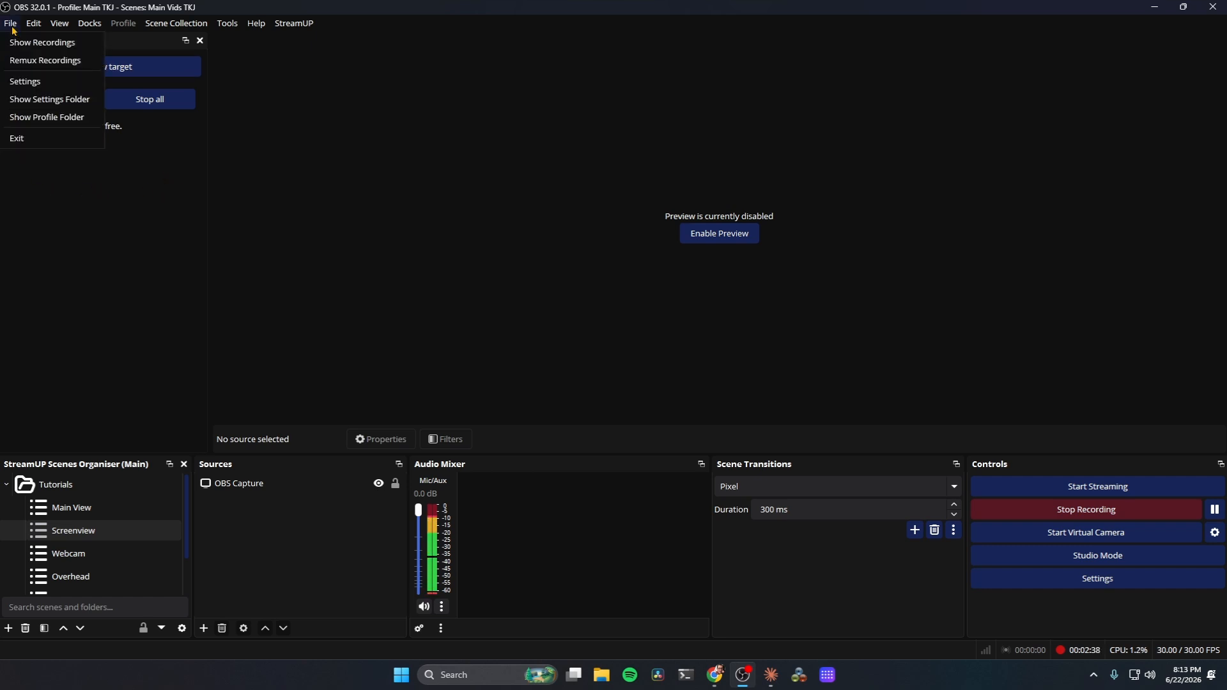
left_click(26, 82)
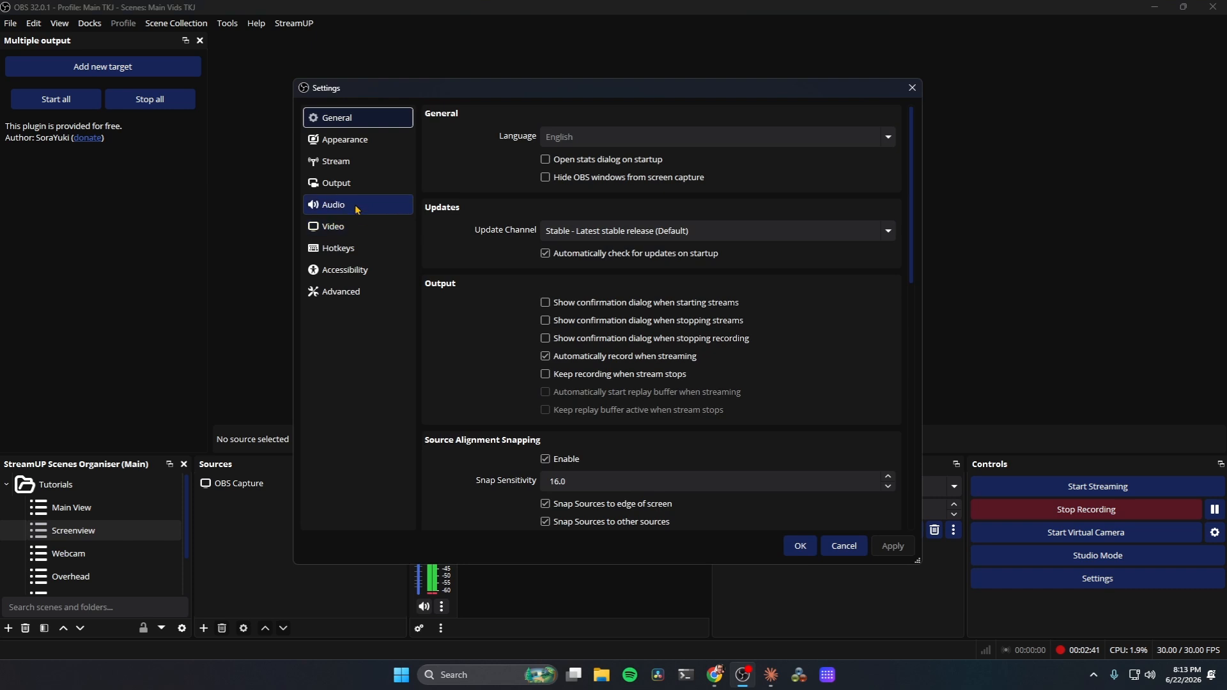
left_click(356, 187)
left_click(350, 169)
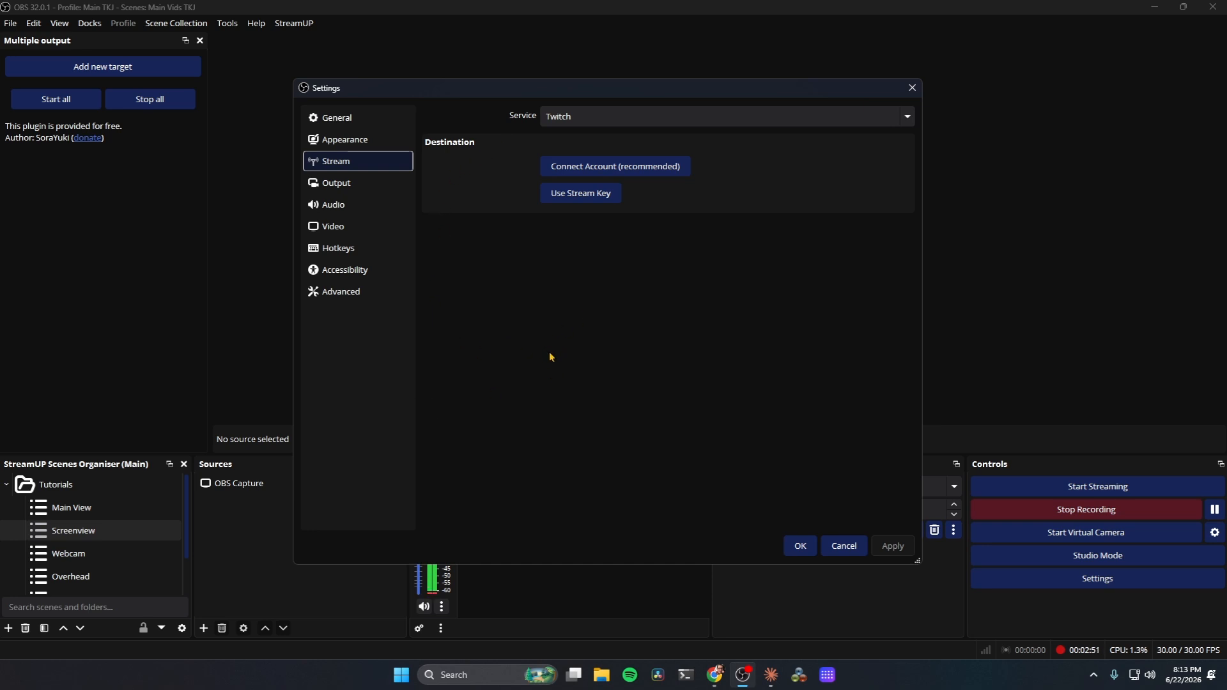
left_click(799, 546)
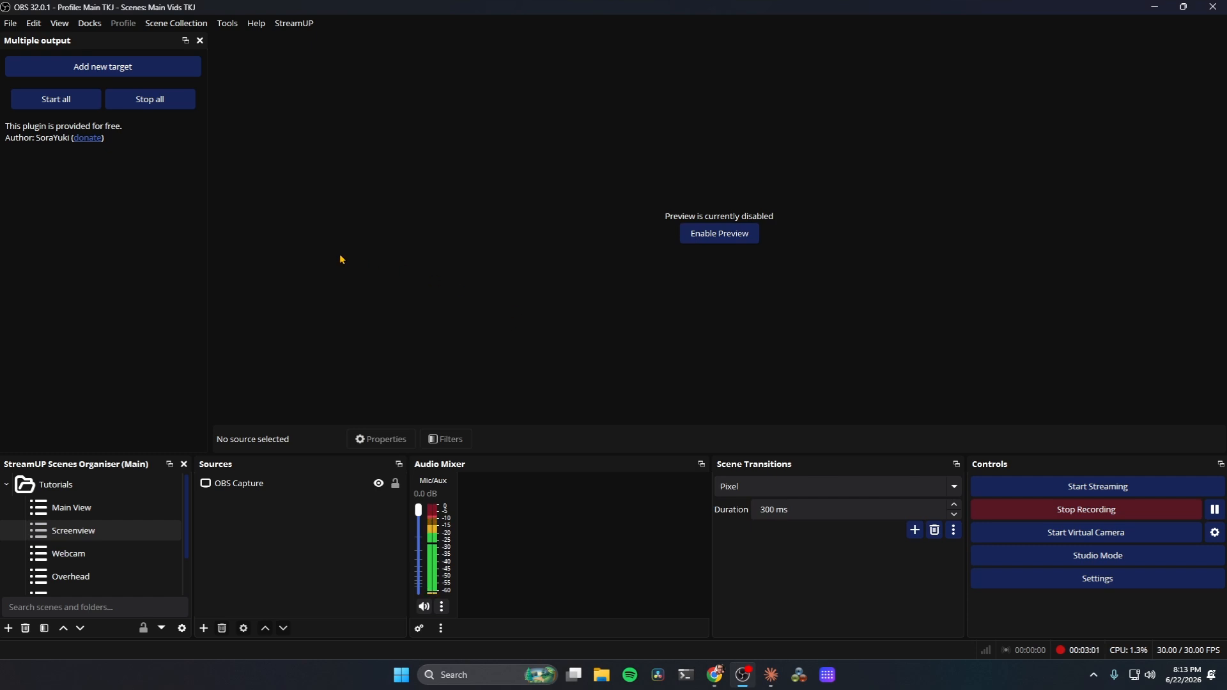
Step: Add a new streaming target named YouTube in the Multiple output dock, using the RTMP protocol
left_click(110, 74)
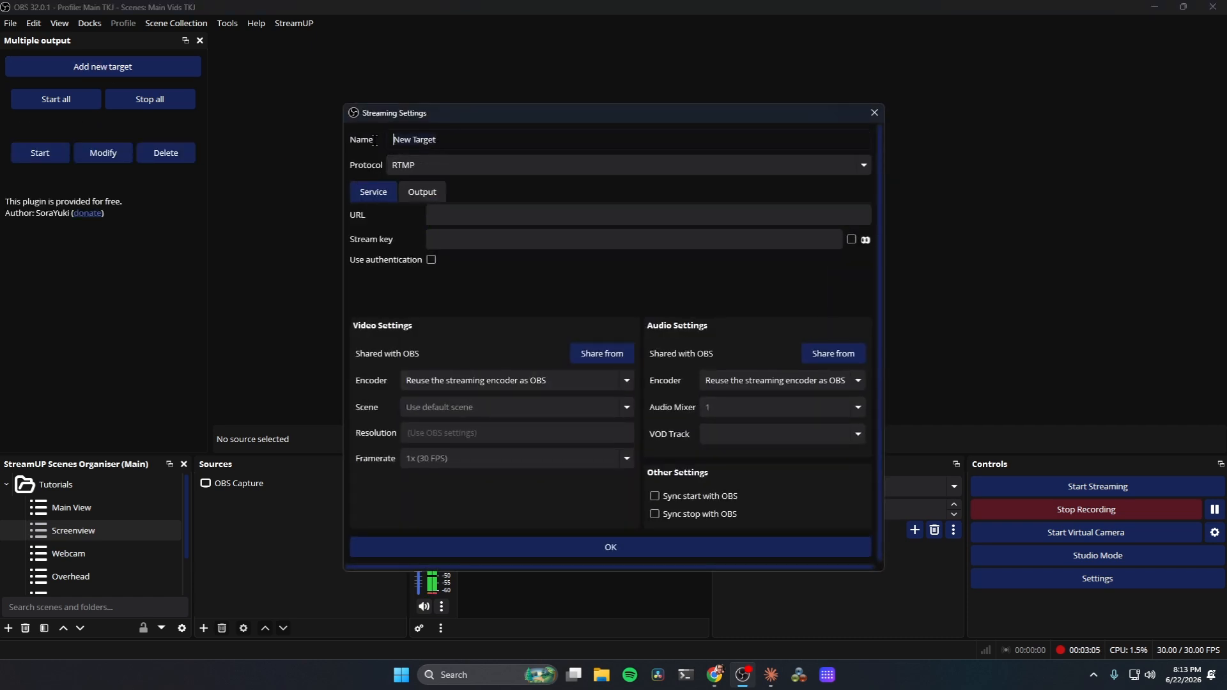
key("ctrl+a")
key("BackSpace")
type("You")
type("Tub")
key("BackSpace")
type("ube")
left_click(817, 166)
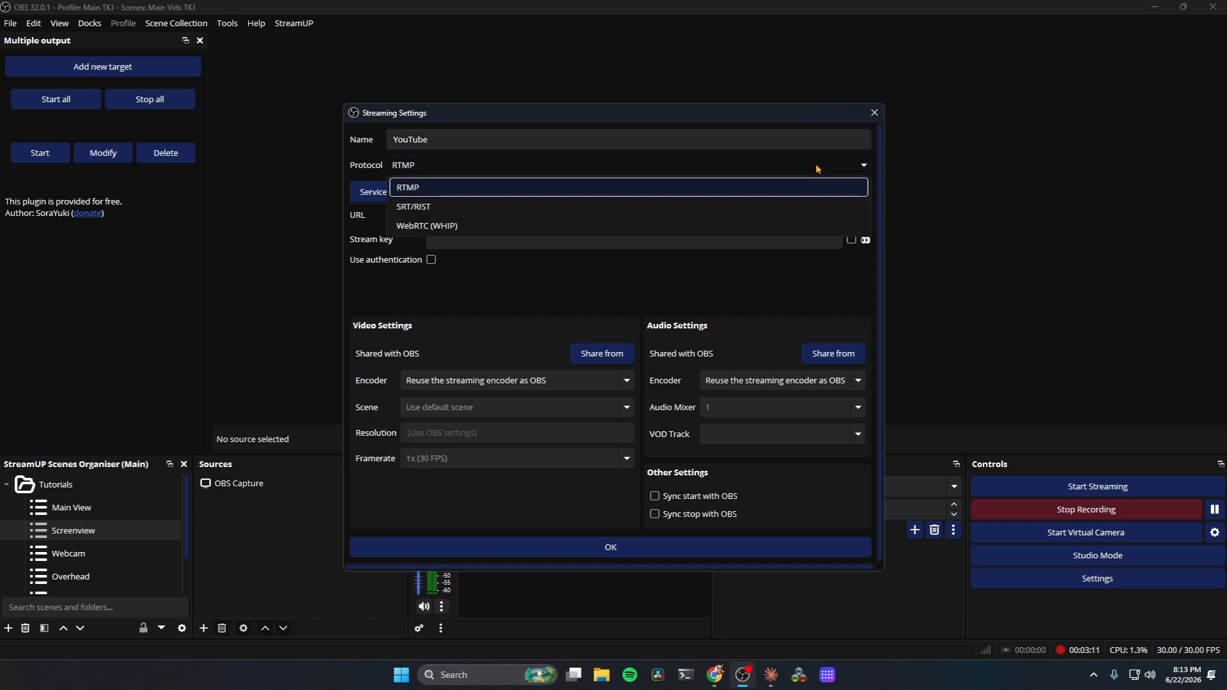
left_click(815, 167)
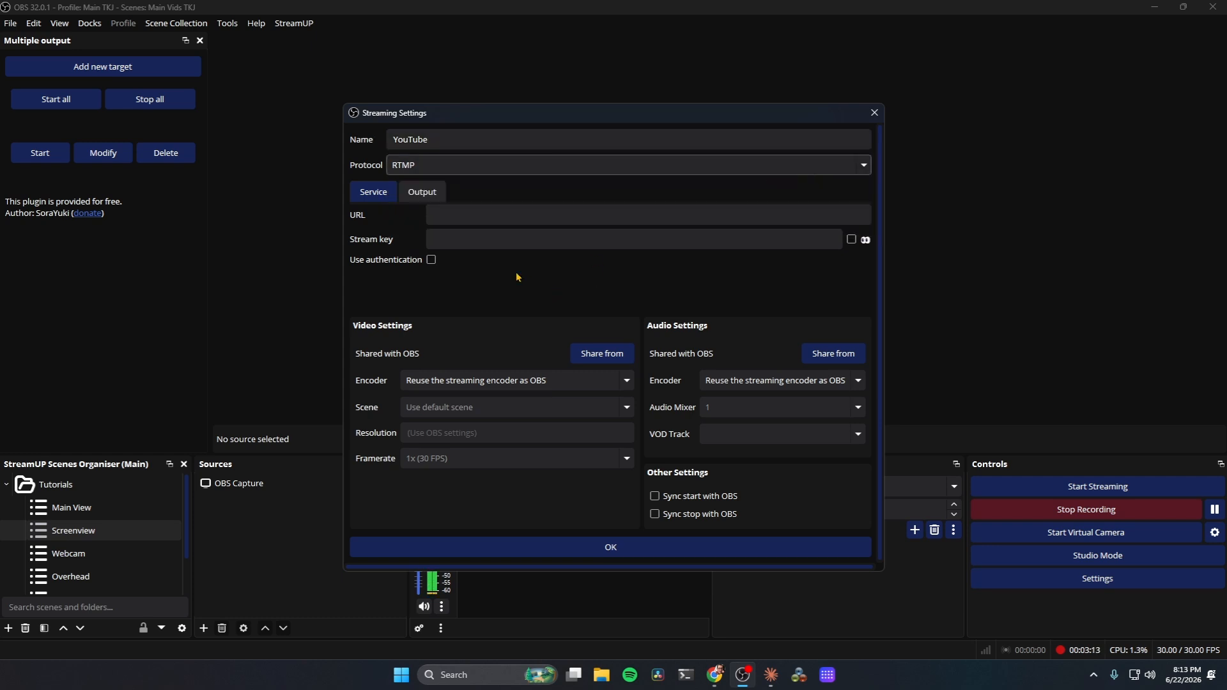
left_click_drag(561, 113, 560, 84)
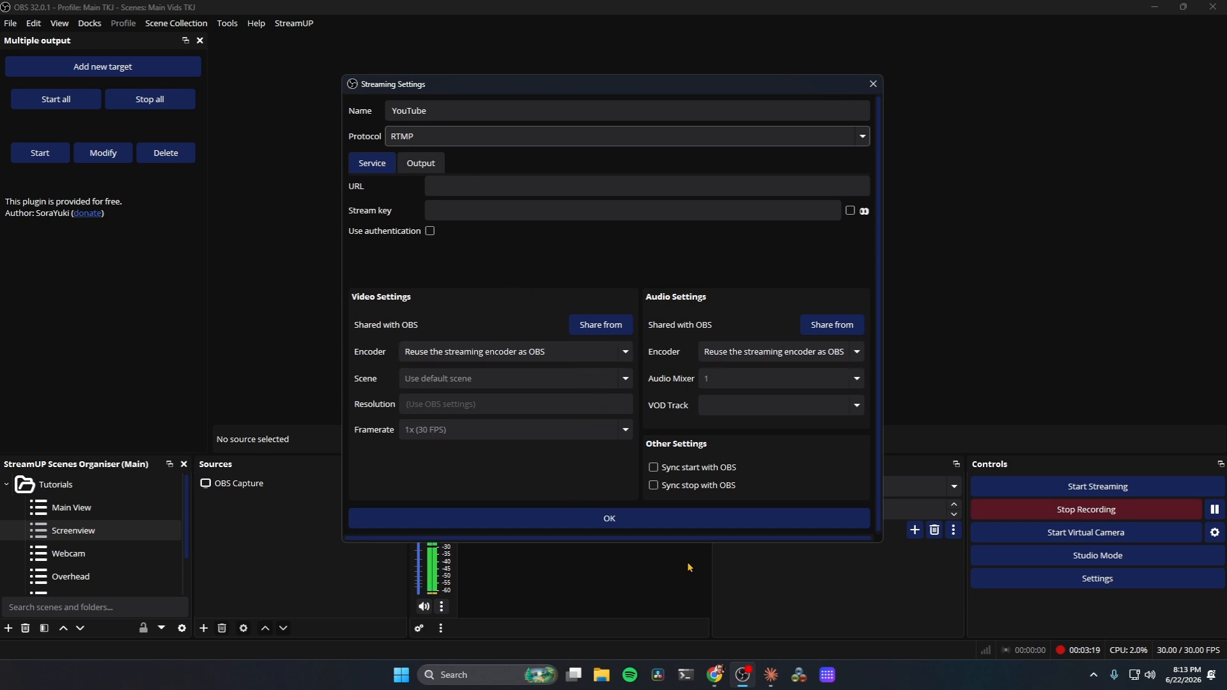
Step: Switch to Chrome and open YouTube's live streaming page in Studio
left_click(715, 675)
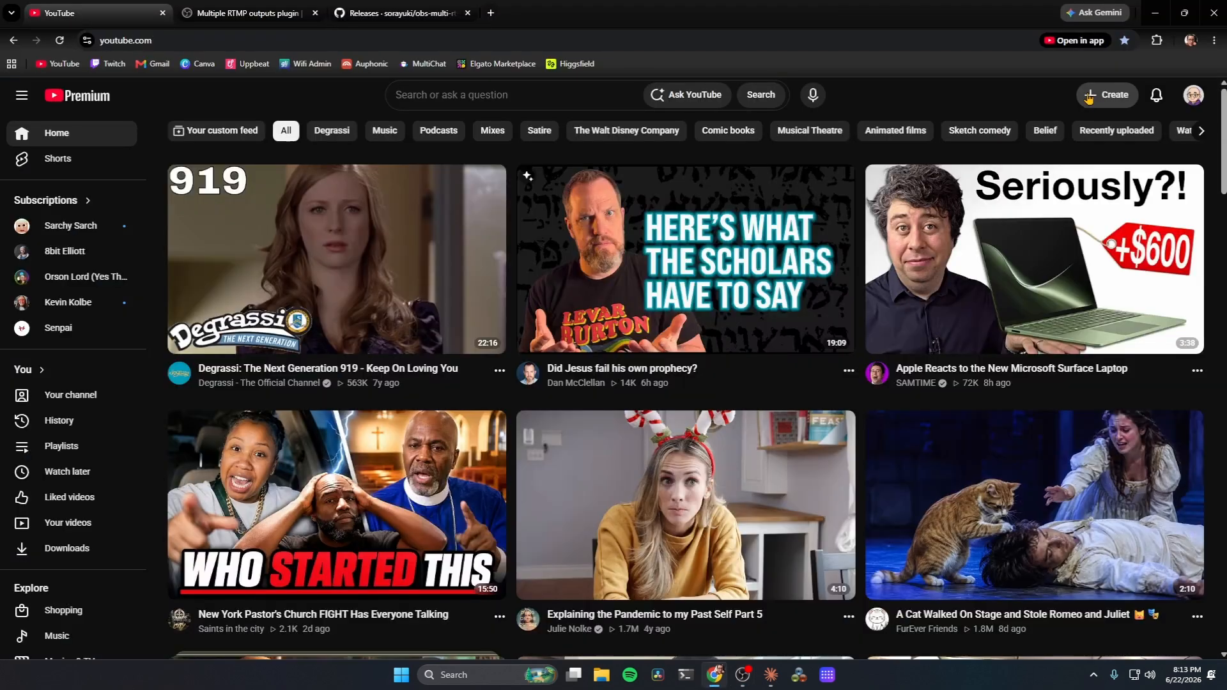
left_click(1094, 98)
left_click(1130, 155)
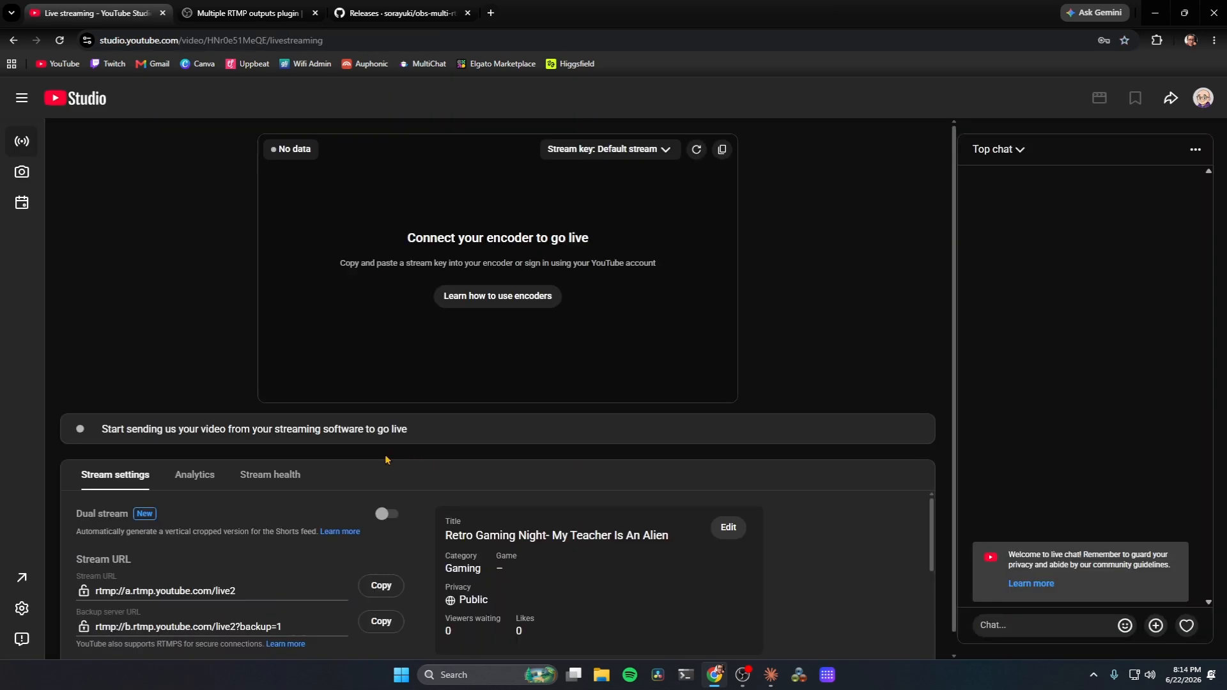
Step: Copy the stream URL rtmp://a.rtmp.youtube.com/live2 from YouTube's encoder setup help into the YouTube target's URL in OBS
scroll(429, 465, "down", 1)
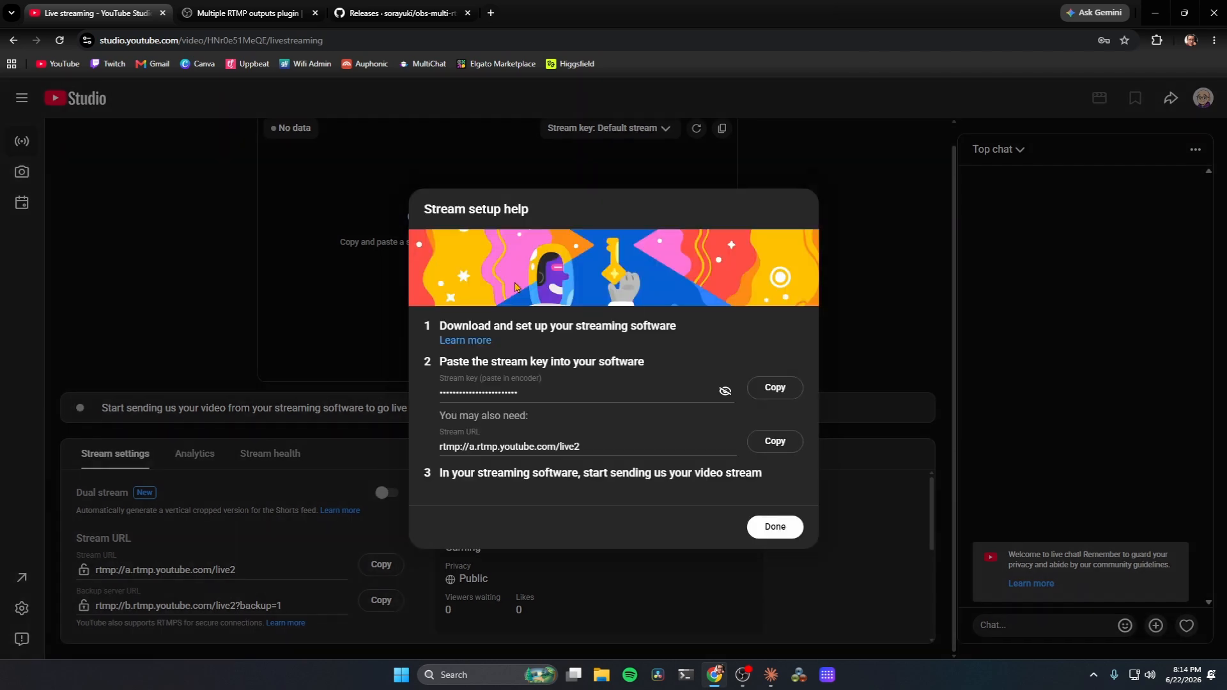
left_click(515, 287)
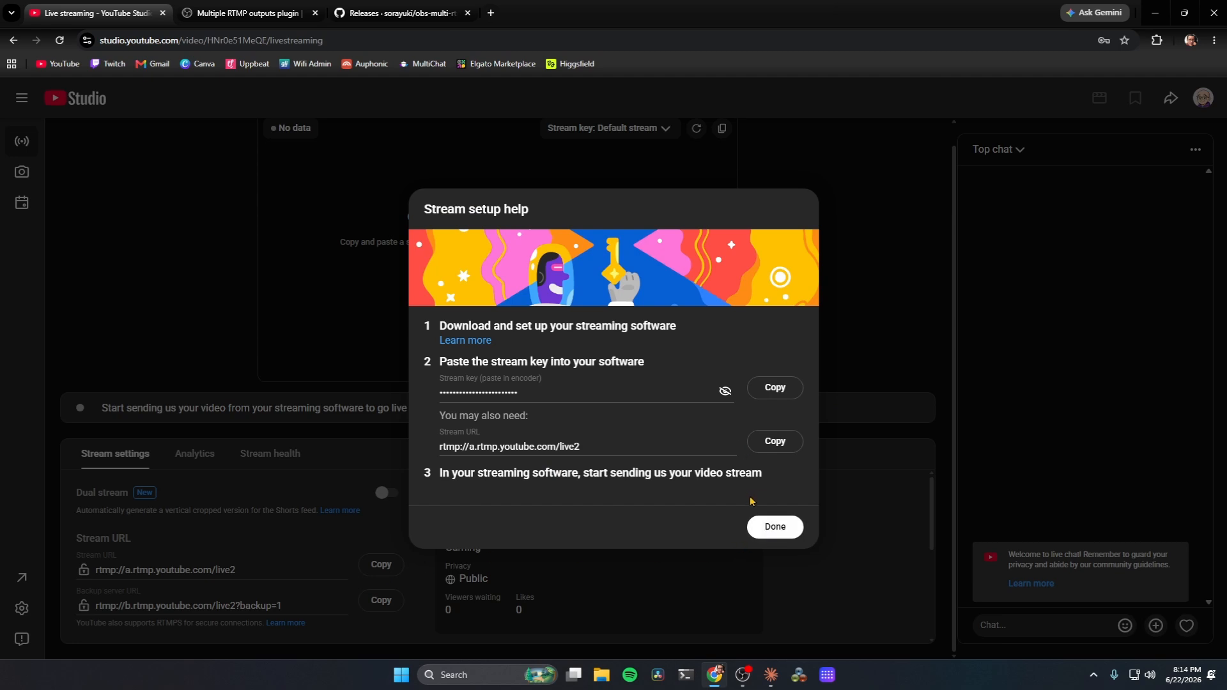
left_click(771, 445)
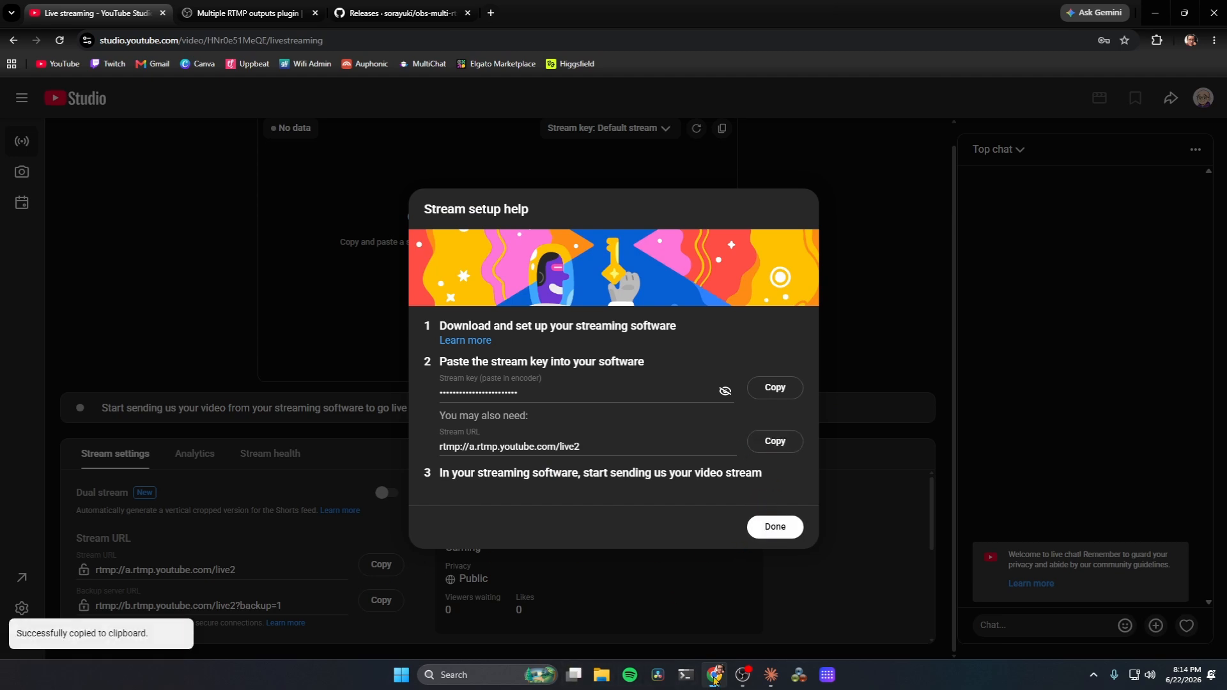
left_click(742, 675)
Step: Copy the stream key from YouTube's stream setup help and paste it into the YouTube target's stream key in OBS
mouse_move(715, 676)
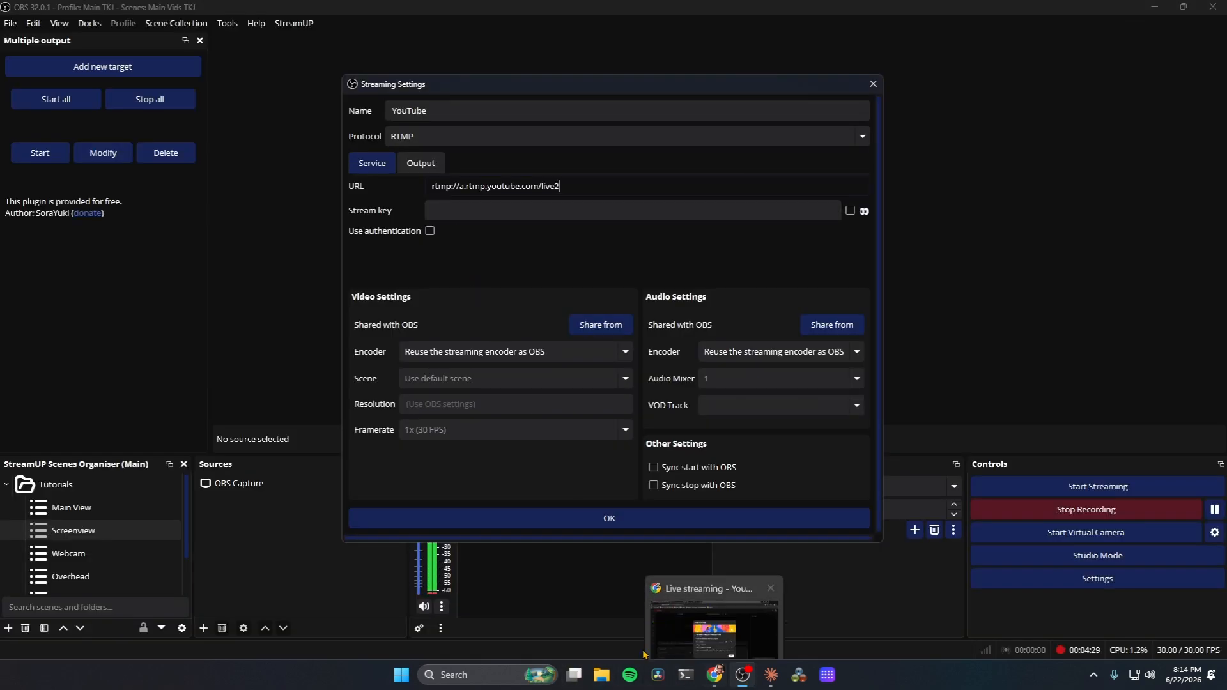
left_click(654, 644)
left_click(761, 392)
left_click(783, 525)
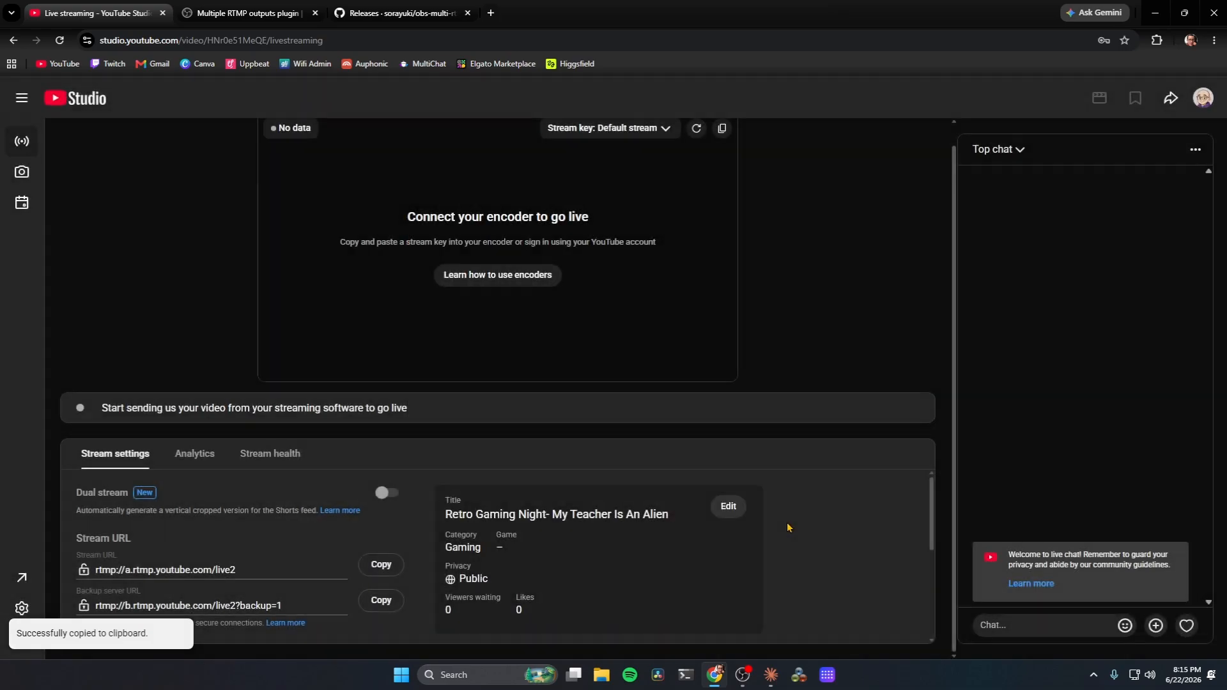
key("alt+Tab")
key("ctrl+v")
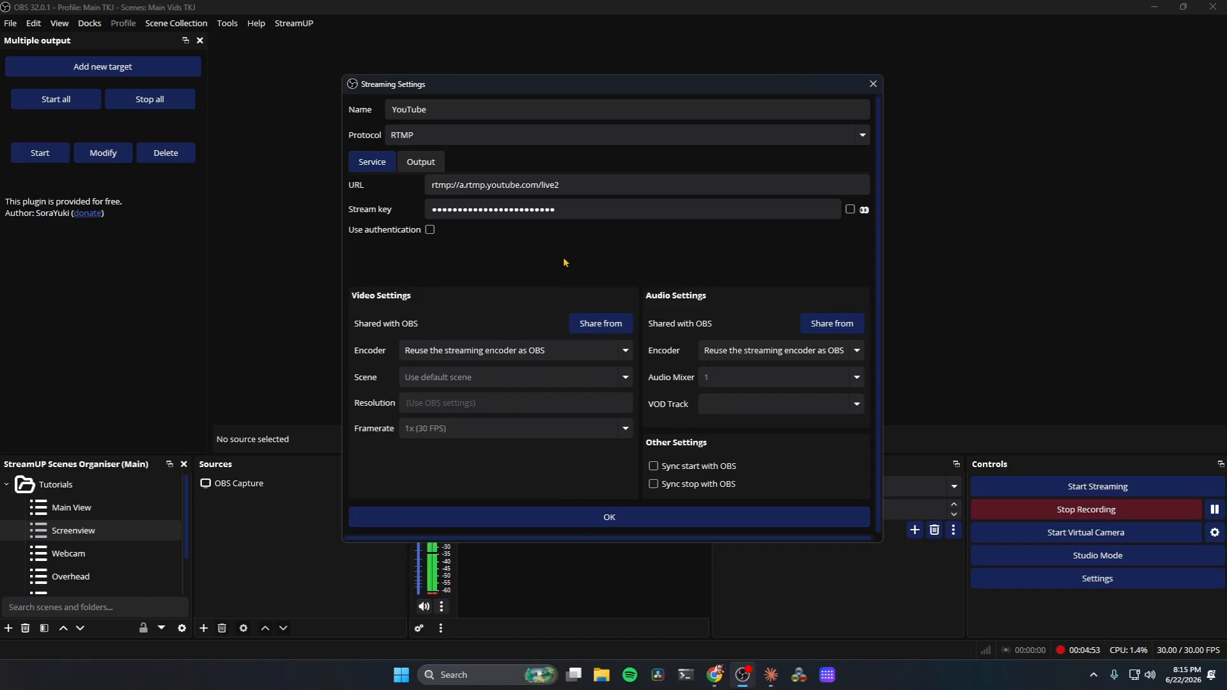
Step: Try the NVIDIA NVENC H.264 video encoder for the YouTube target, and switch back to reusing the OBS streaming encoder
left_click(620, 354)
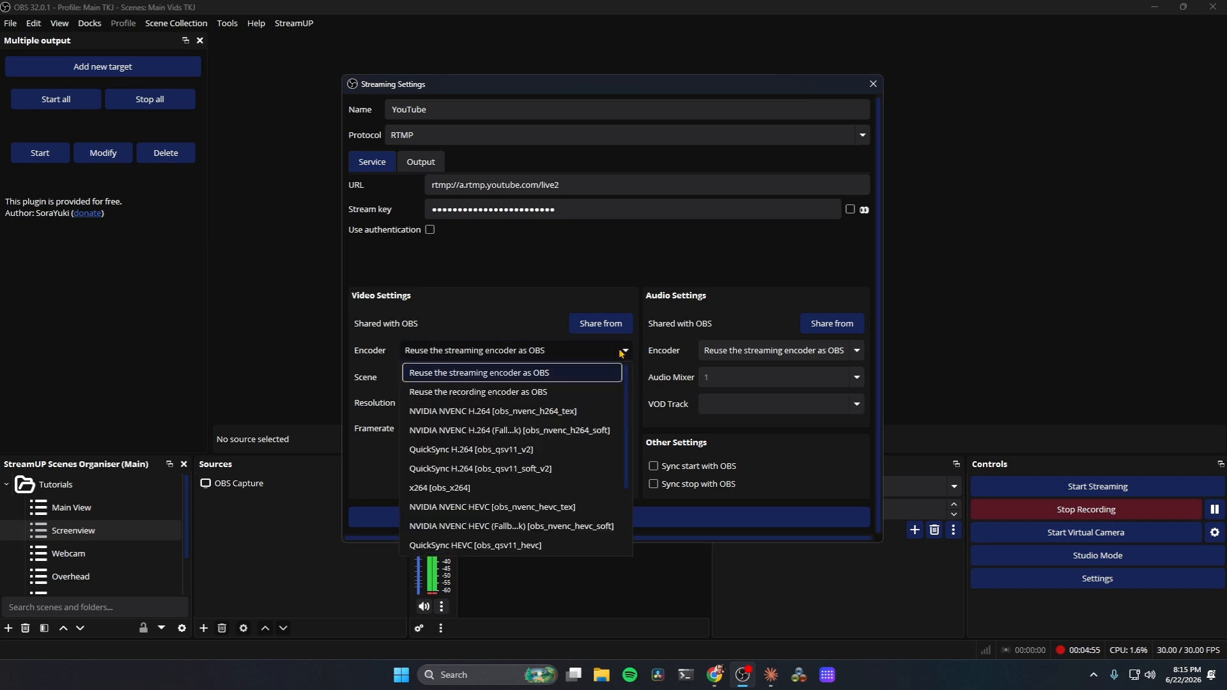
left_click(505, 411)
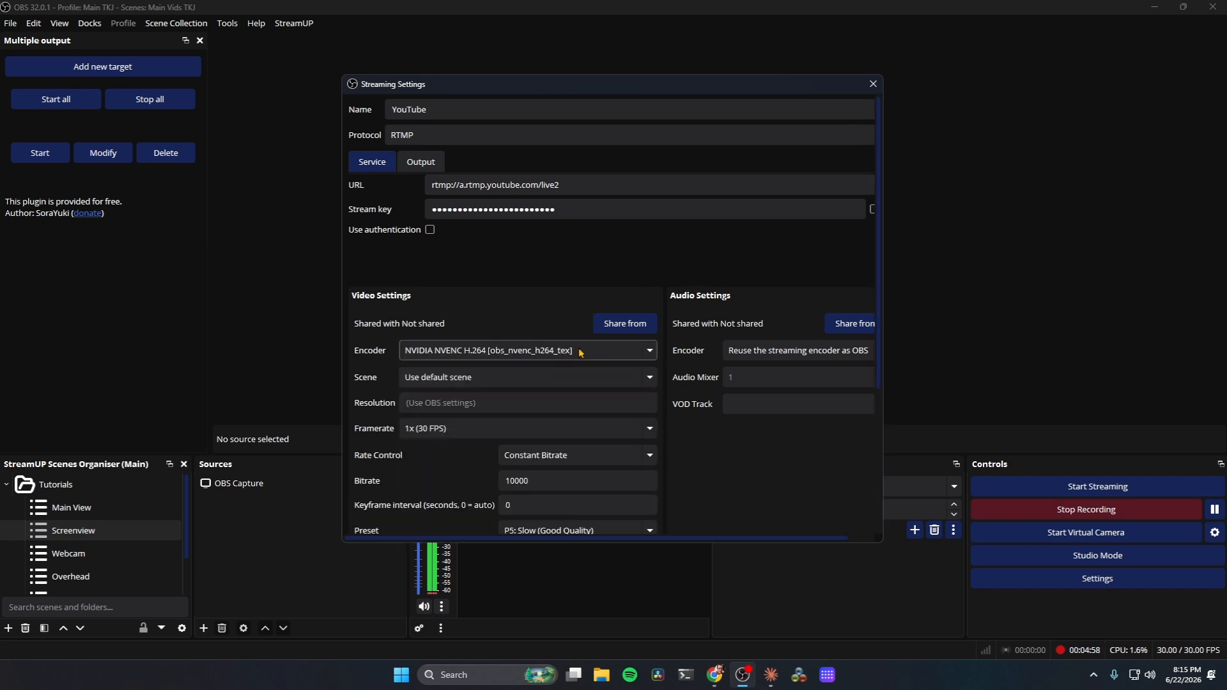
scroll(583, 345, "down", 1)
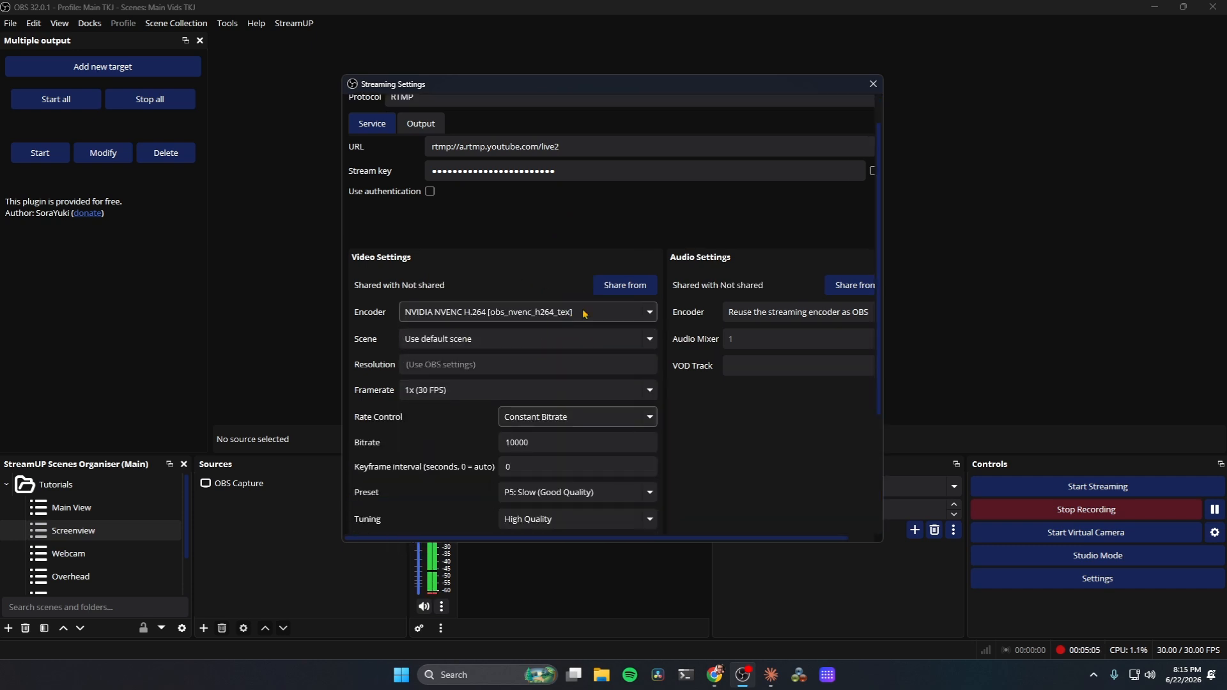
left_click(584, 313)
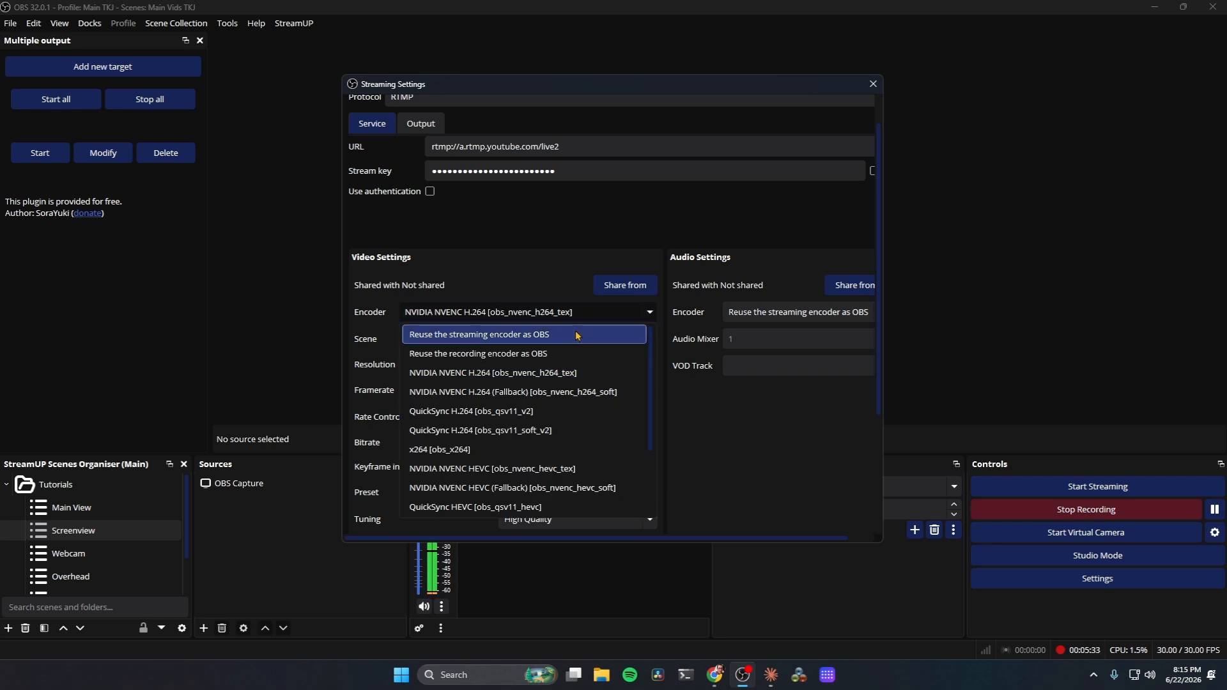
left_click(577, 336)
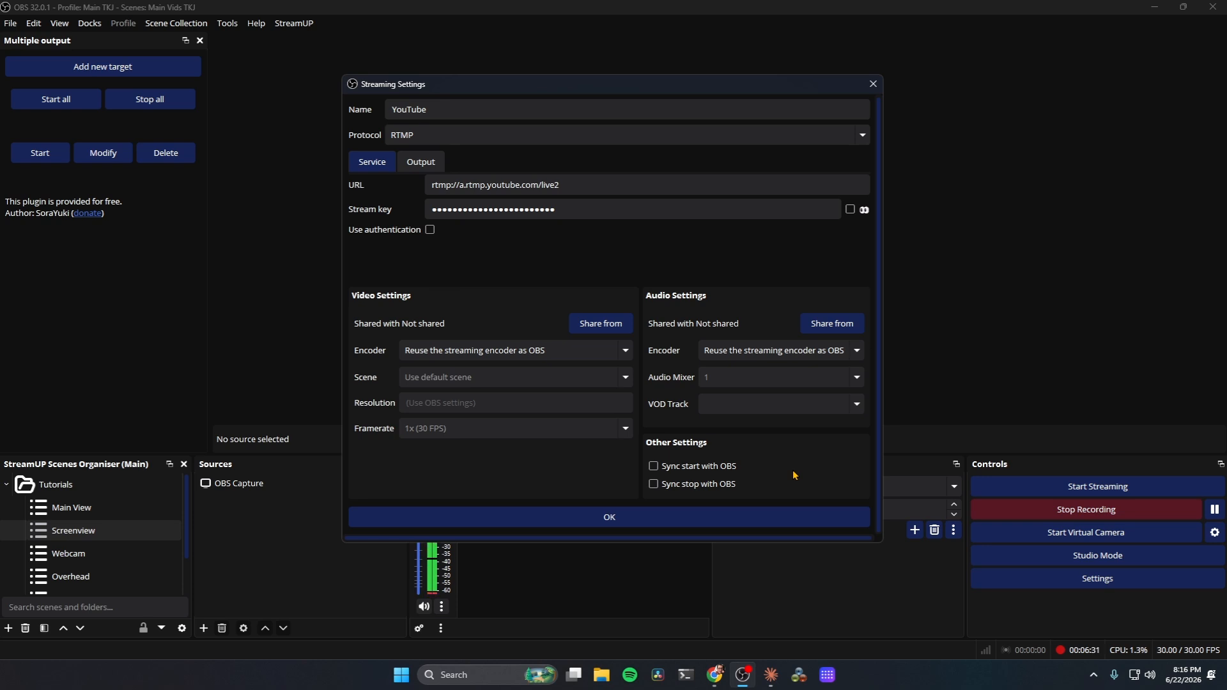
Step: Enable Sync start with OBS for the YouTube target and save it
left_click(658, 469)
left_click(655, 484)
left_click(655, 485)
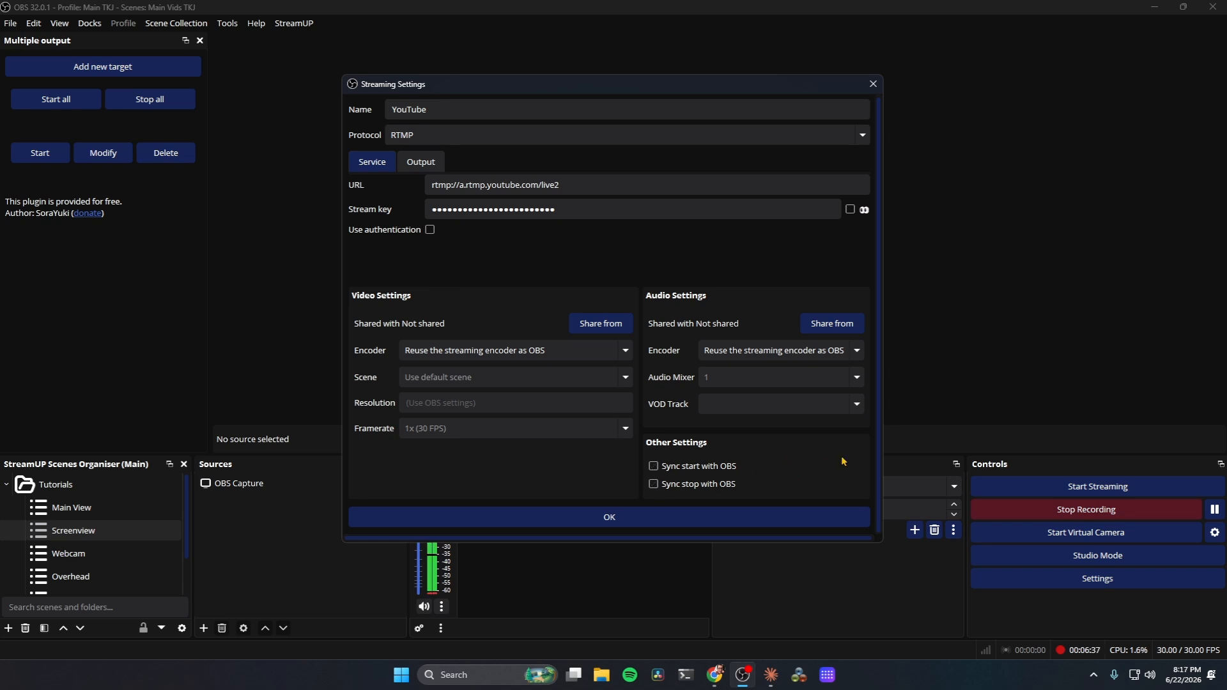
left_click(748, 517)
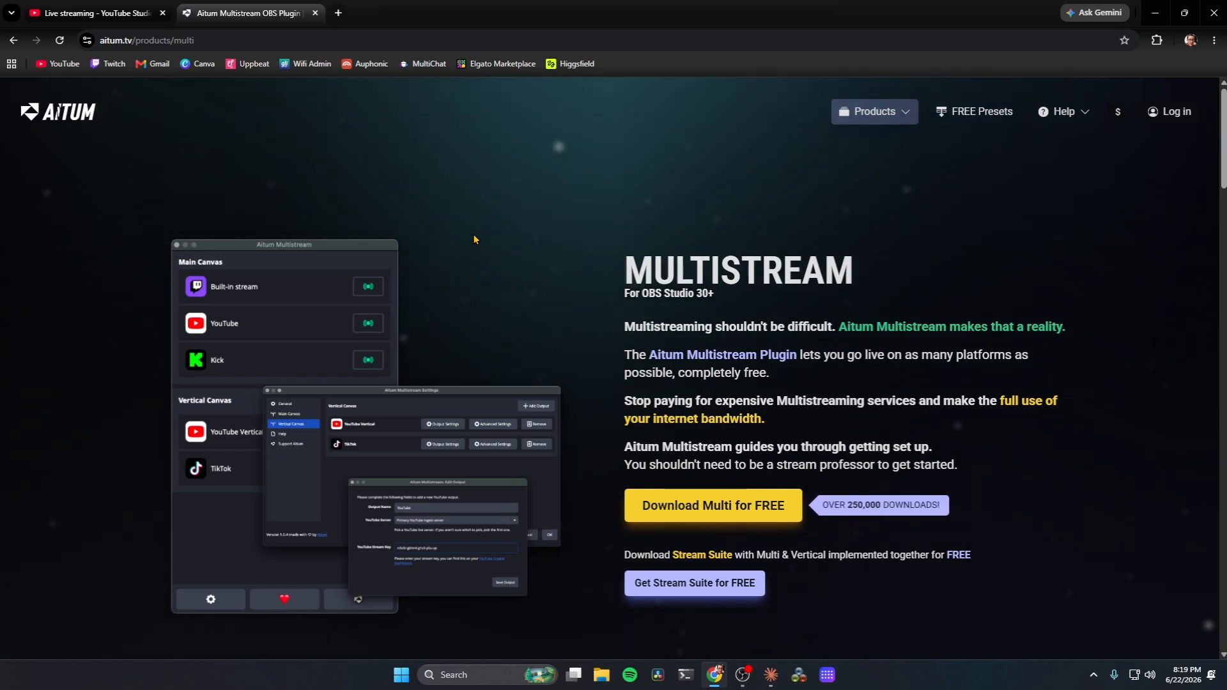
Step: Download the free Aitum Multistream plugin from aitum.tv, go through its installer up to the installation stage, and exit the setup
left_click(678, 511)
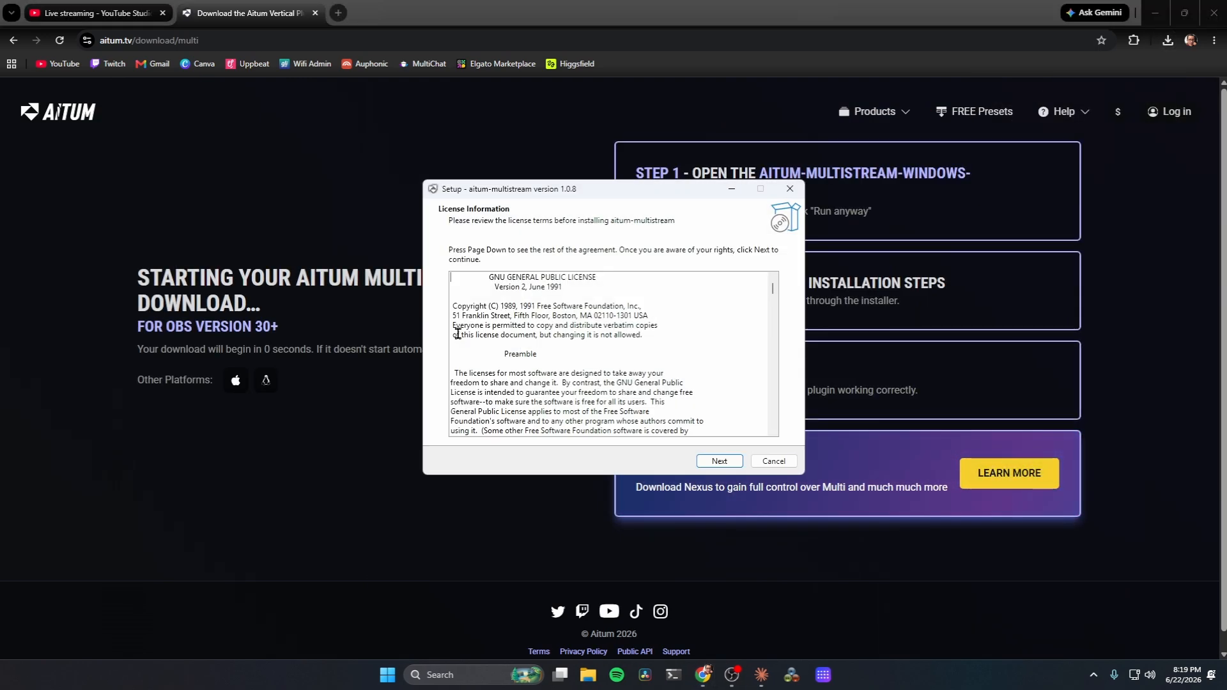
left_click(718, 459)
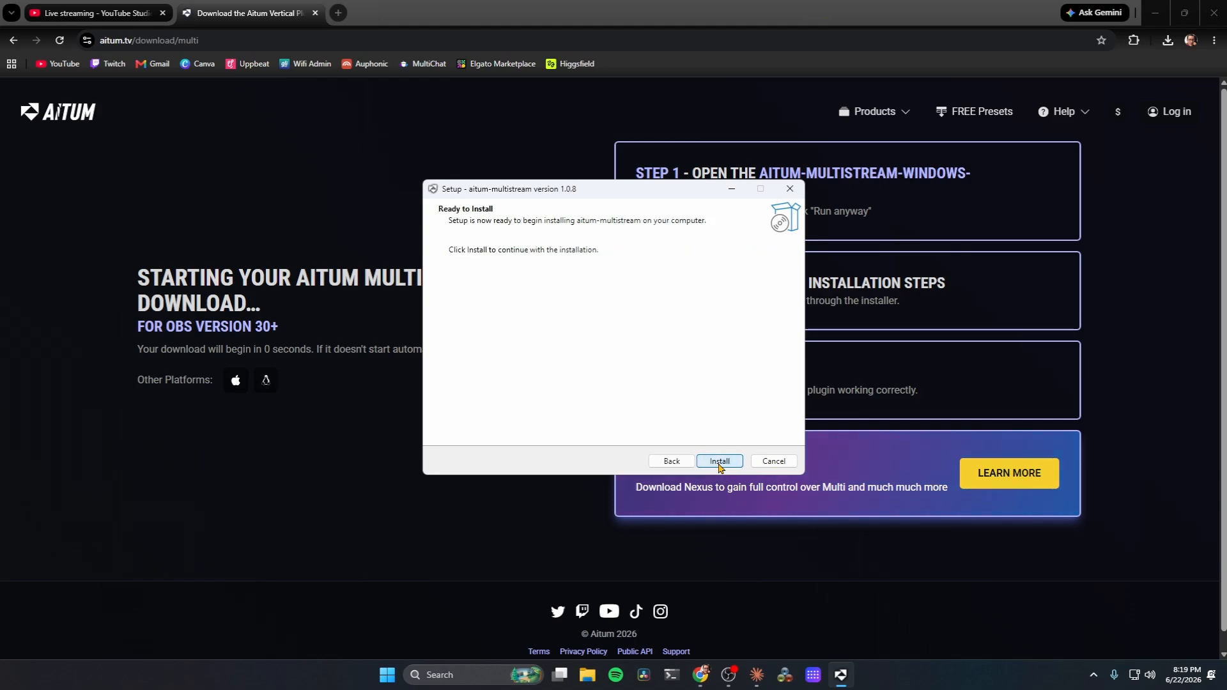
left_click(780, 465)
left_click(660, 403)
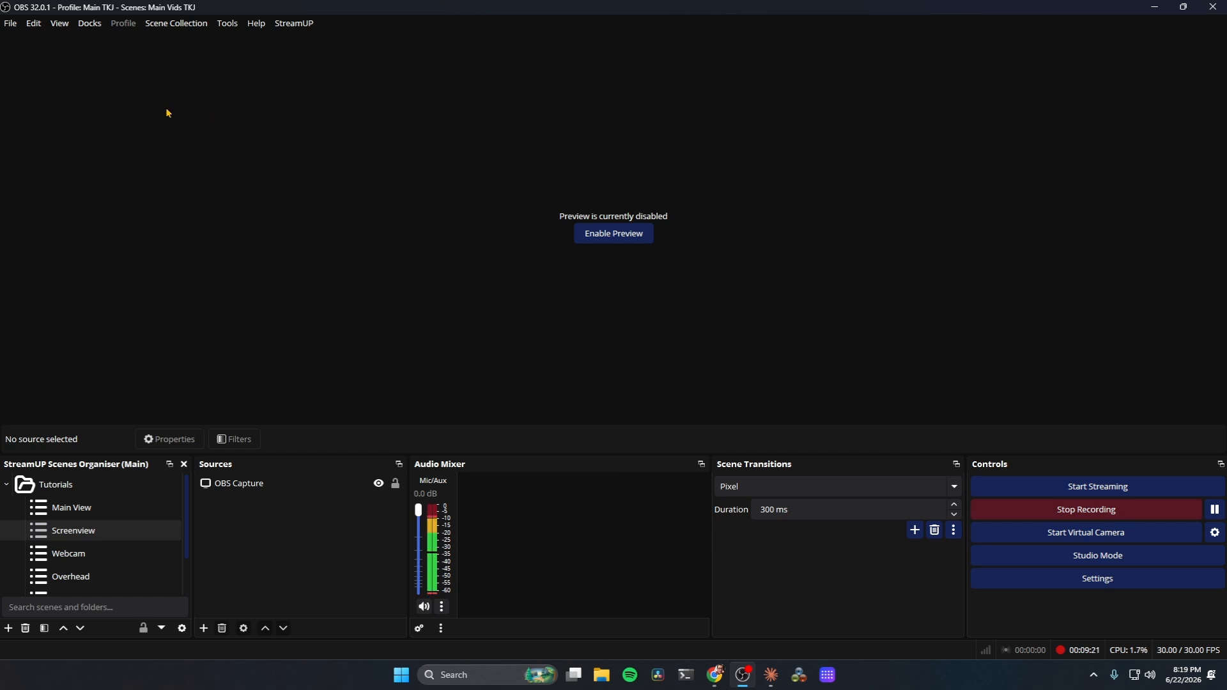
Step: Show the Aitum Multistream dock in OBS and open its Main Canvas settings
left_click(89, 26)
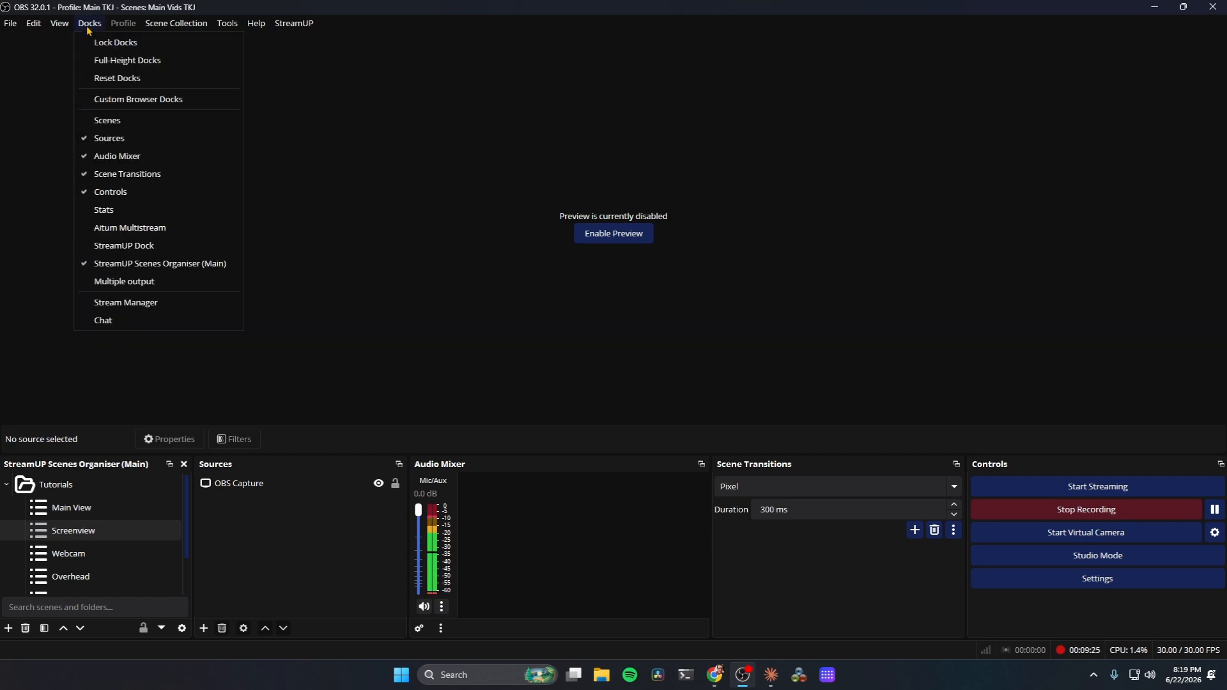
left_click(170, 228)
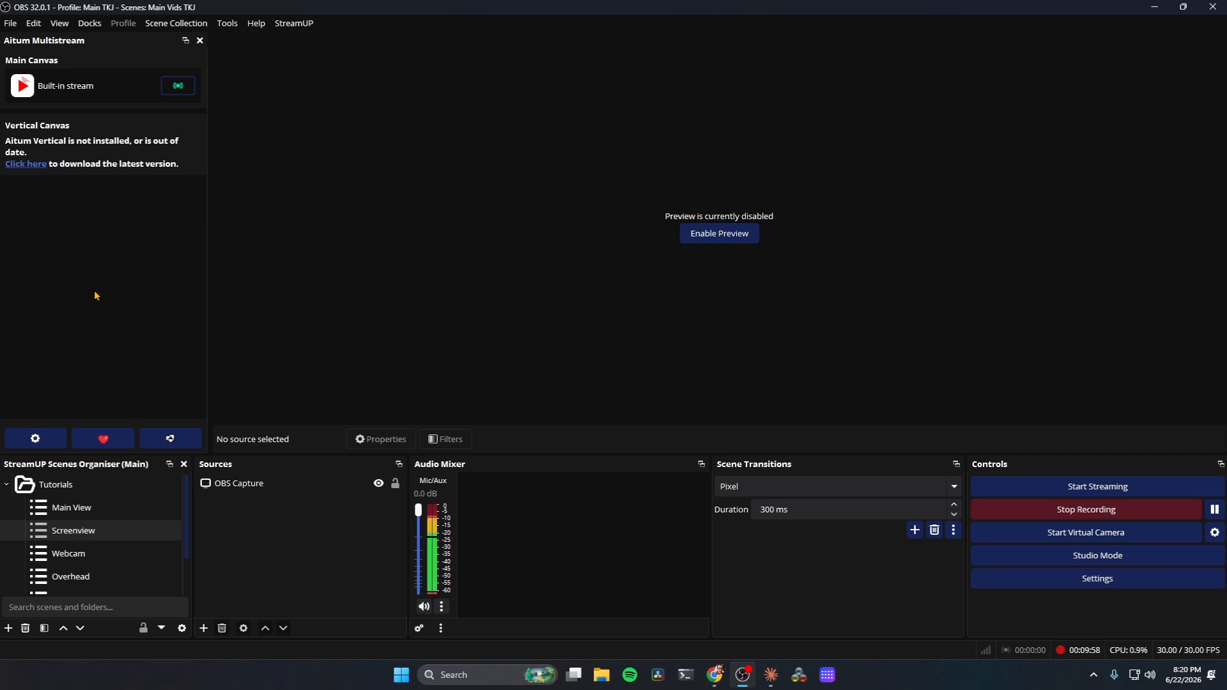
left_click(50, 446)
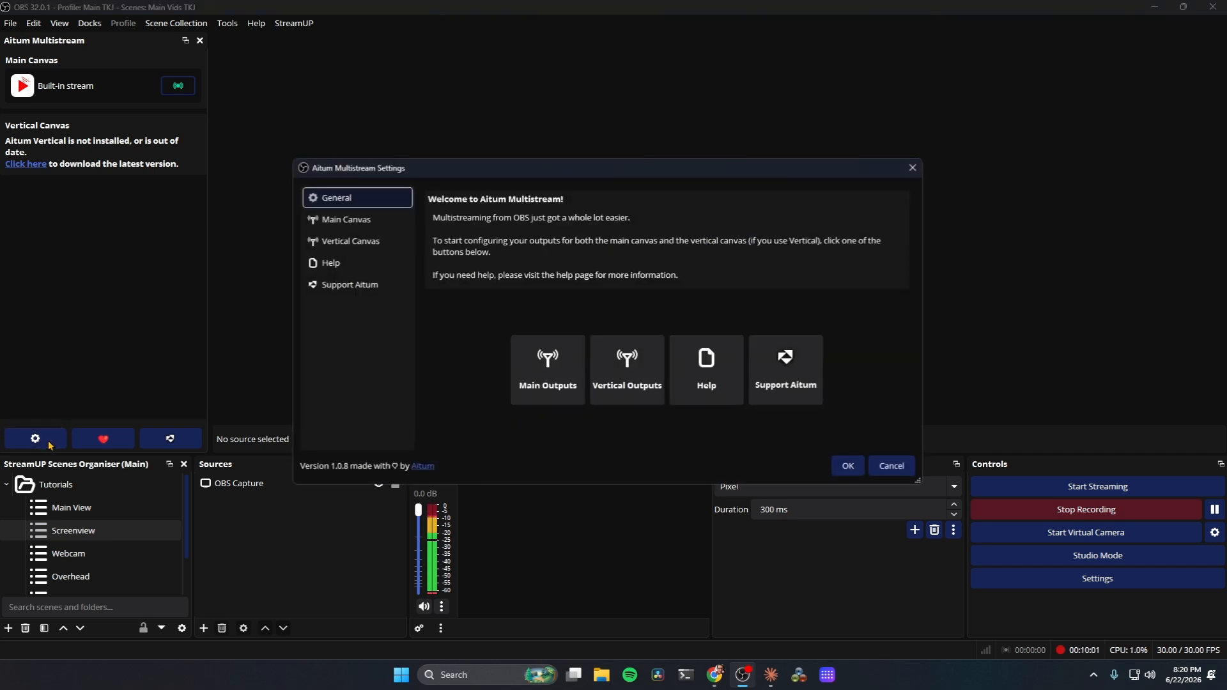
left_click(376, 223)
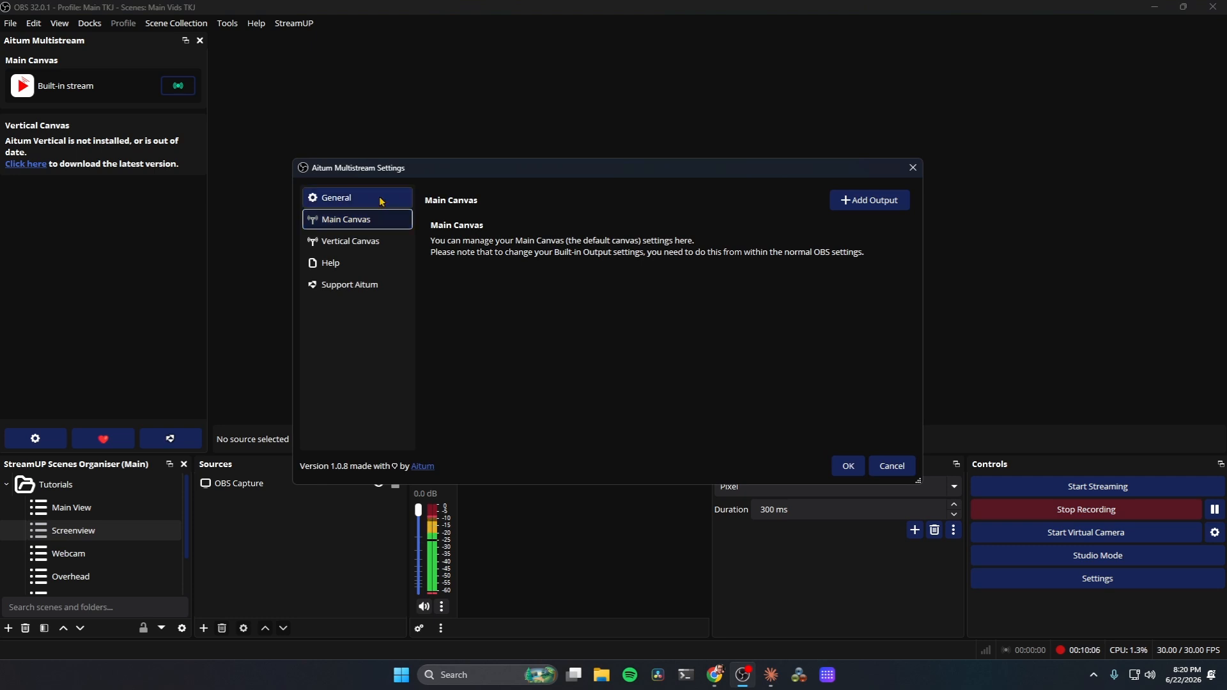
left_click_drag(636, 306, 636, 307)
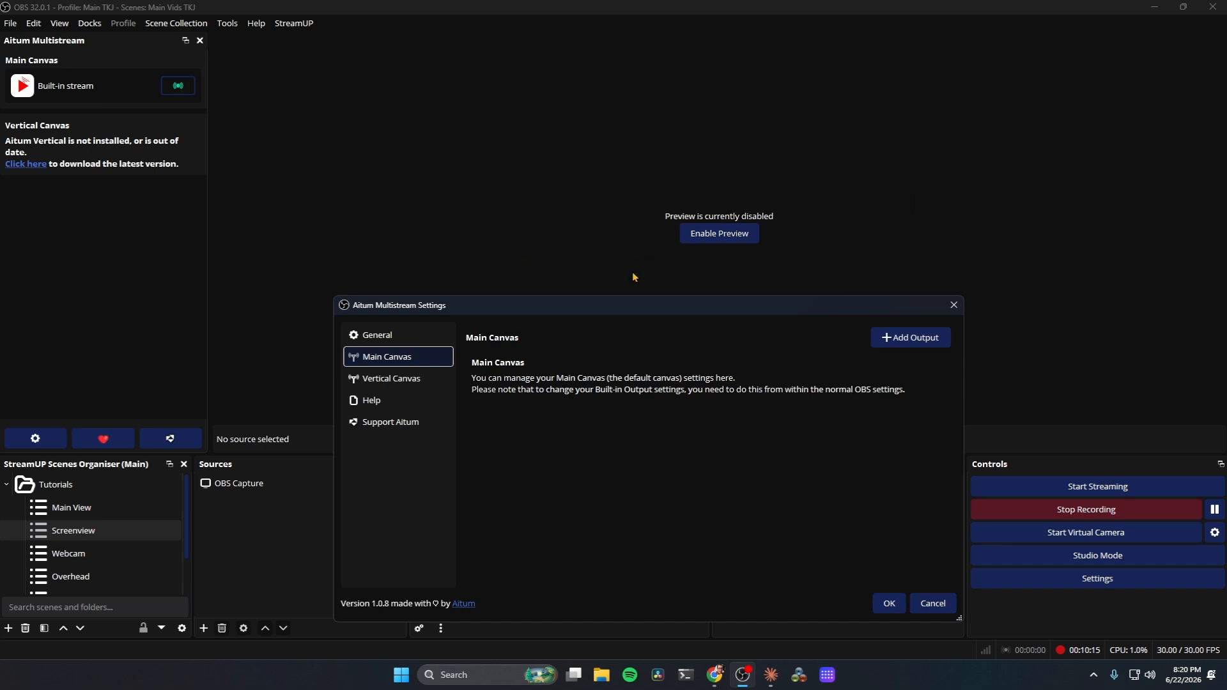
left_click_drag(636, 309, 709, 222)
Step: Start a new YouTube output for the Main Canvas and shorten its output name to YouTube
left_click(916, 220)
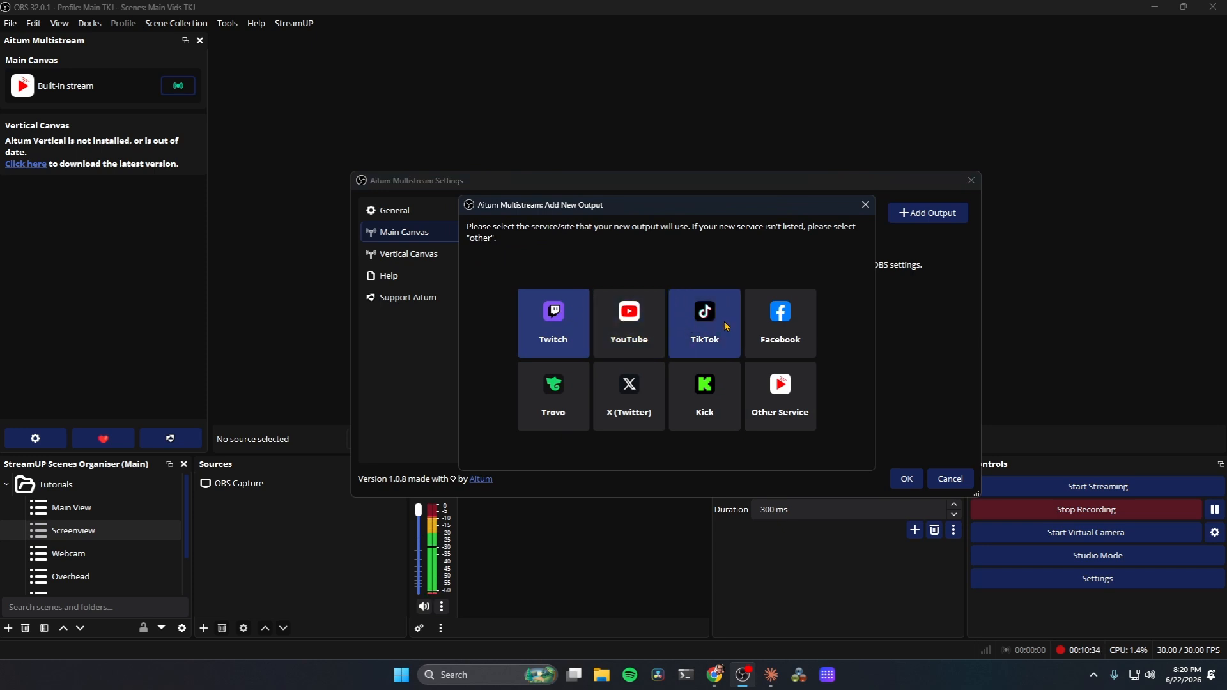
left_click(635, 324)
left_click(646, 246)
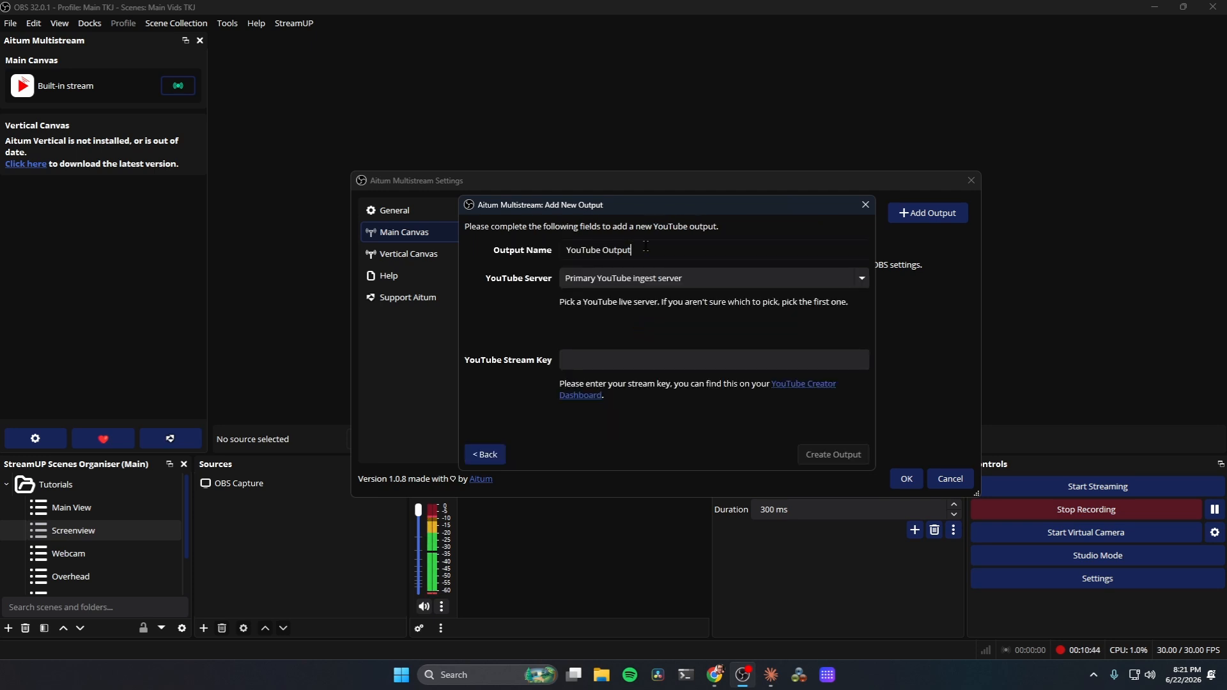
key("BackSpace")
key("BackSpace")
key("BackSpace")
key("BackSpace")
key("BackSpace")
key("BackSpace")
Step: Paste the YouTube stream key, keep the primary ingest server, and create the output
left_click(646, 350)
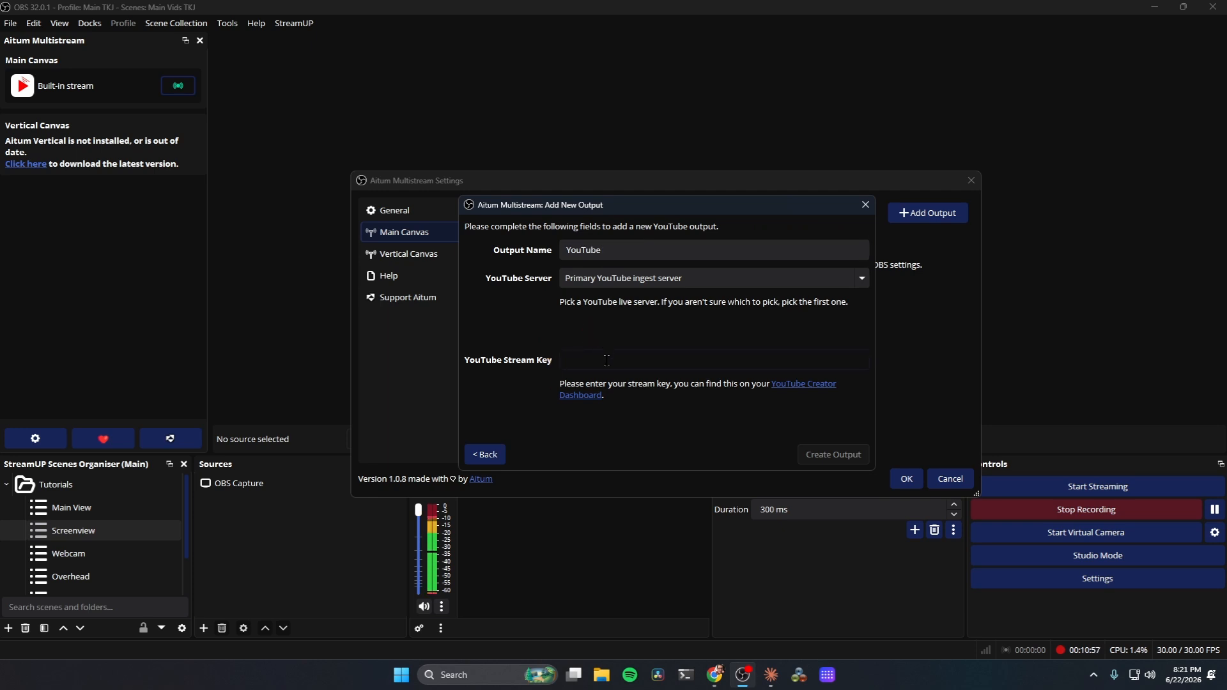
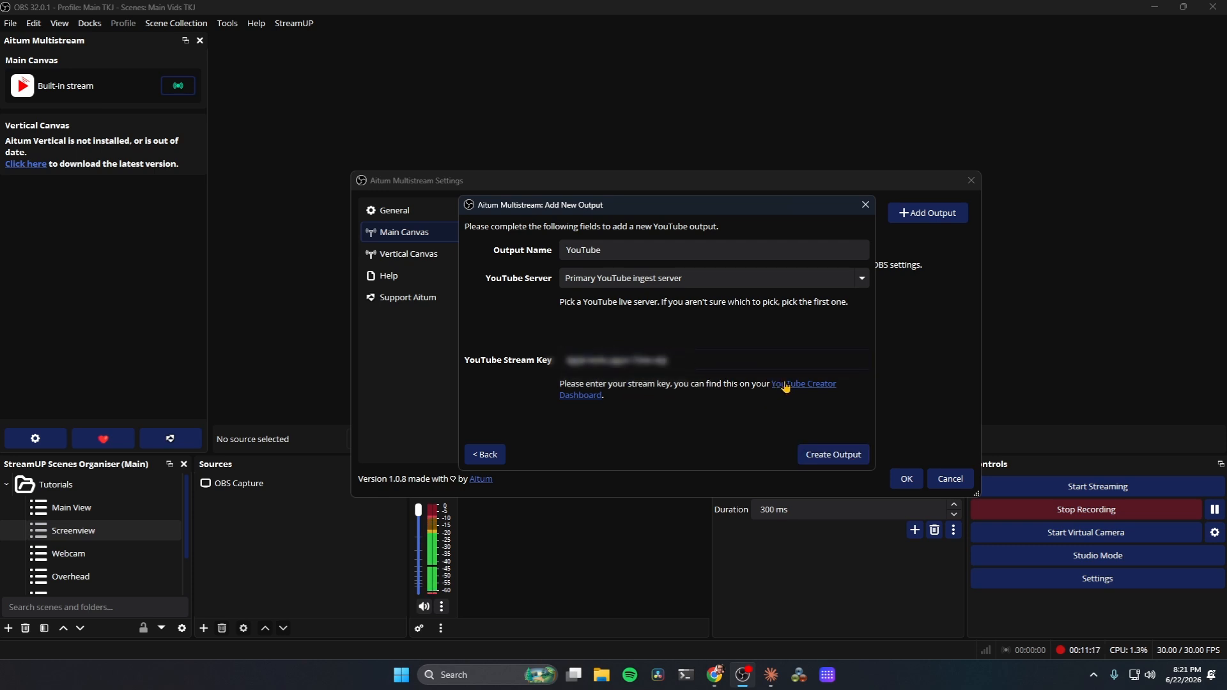
left_click(833, 454)
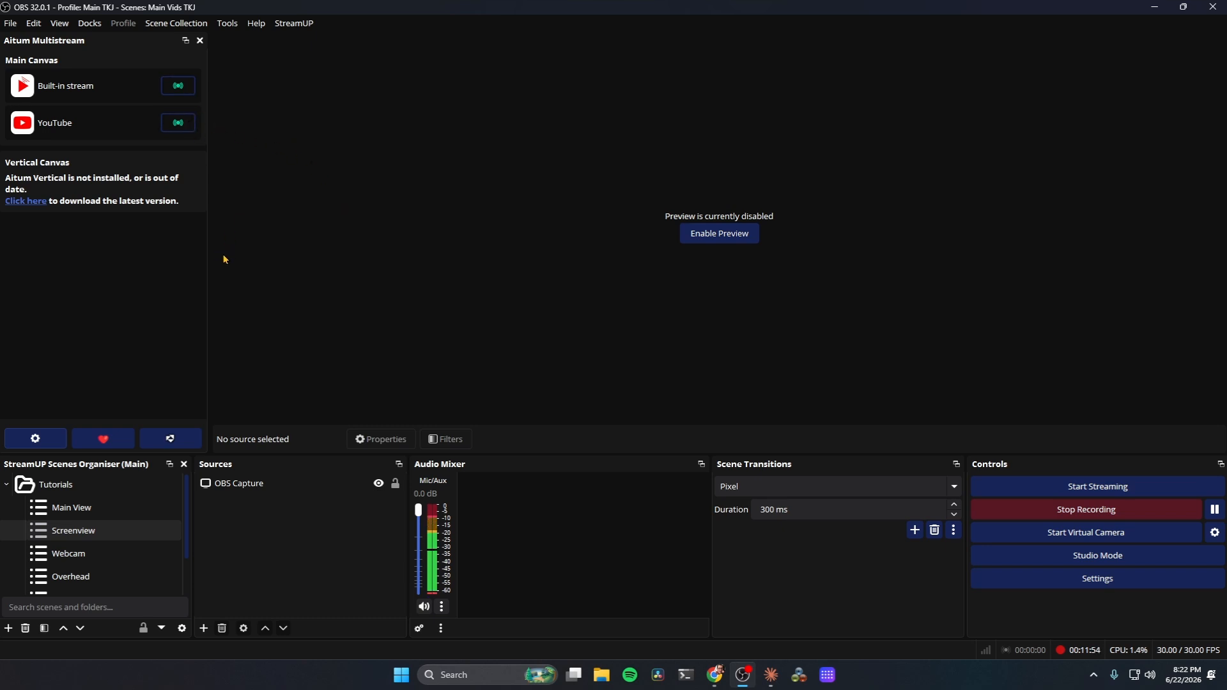
Step: Reopen the Aitum Multistream settings and enable Advanced Settings for the YouTube output
left_click(35, 439)
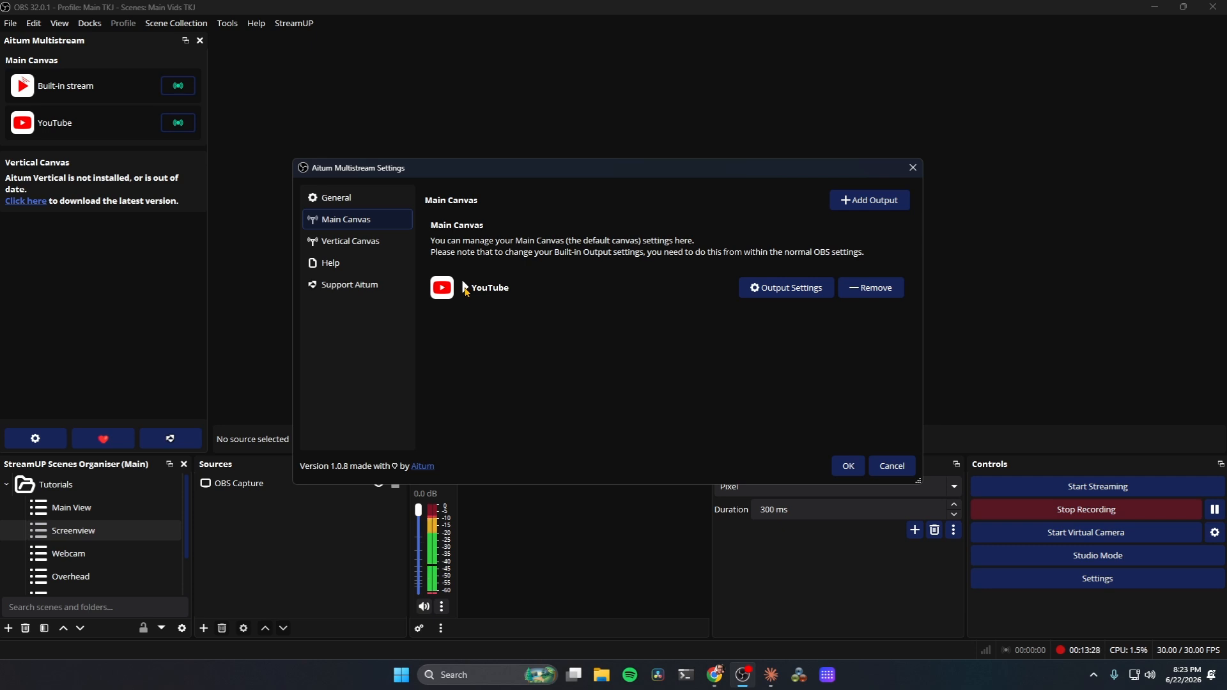
left_click(466, 289)
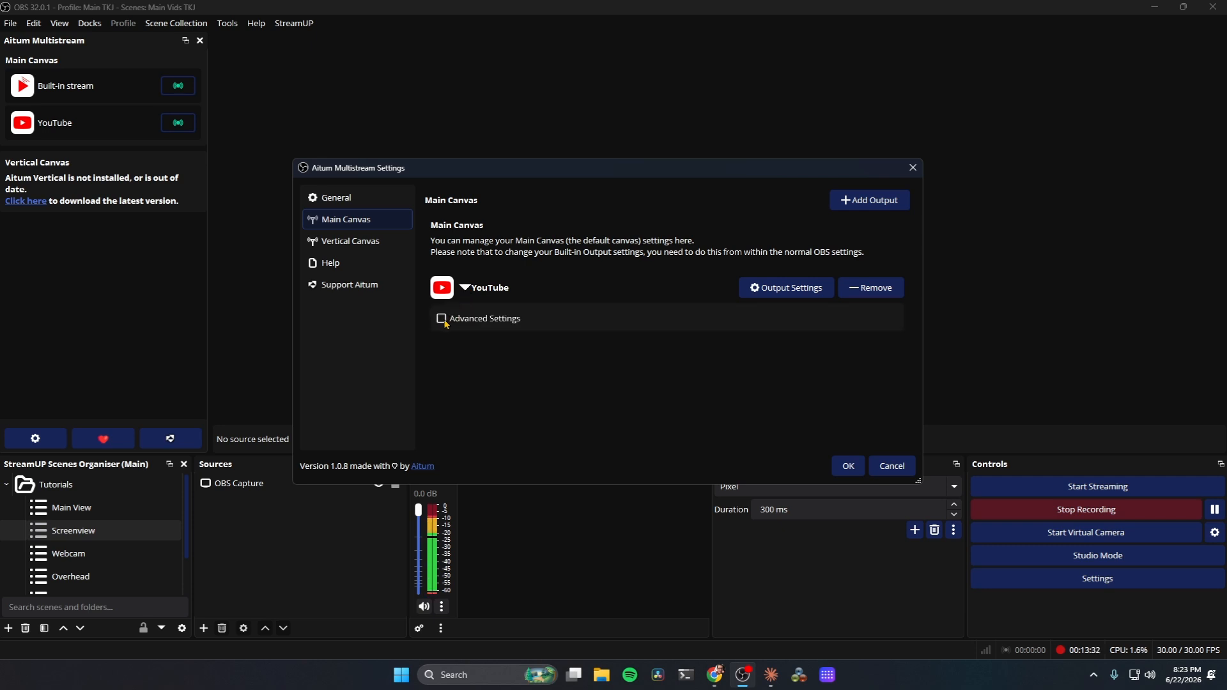
left_click(442, 318)
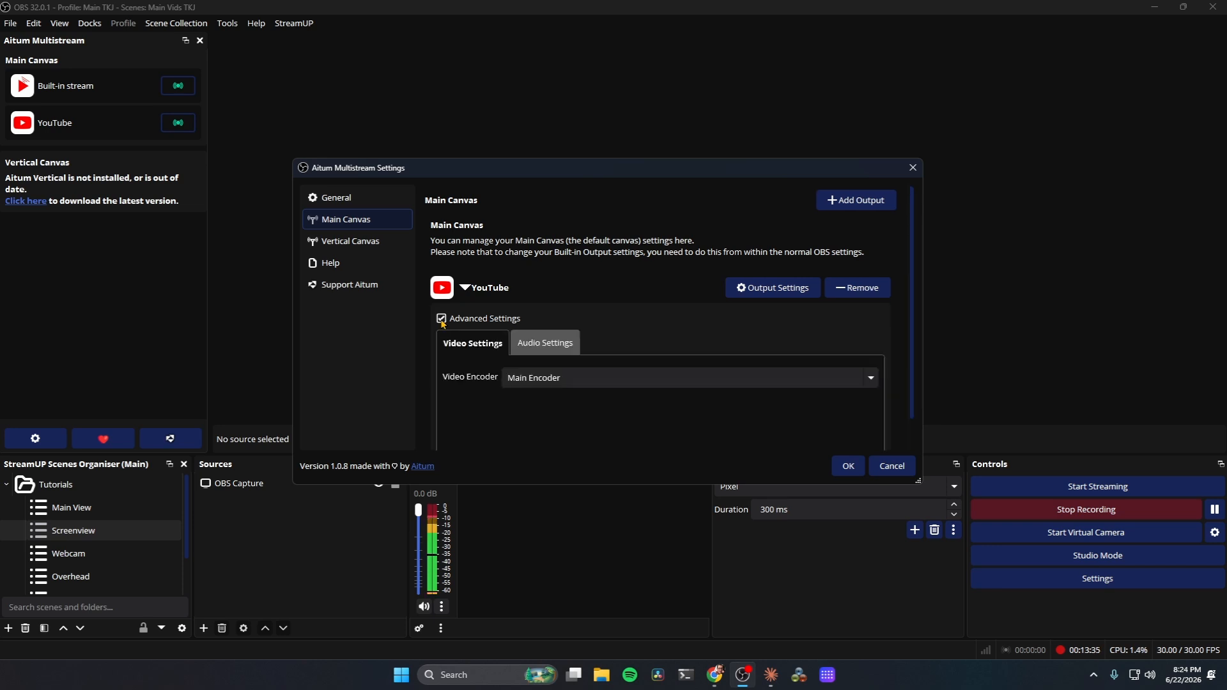
Step: Set the YouTube output's video encoder to NVIDIA NVENC H.264 and review its bitrate, preset and other encoder options
scroll(543, 358, "down", 1)
left_click(574, 345)
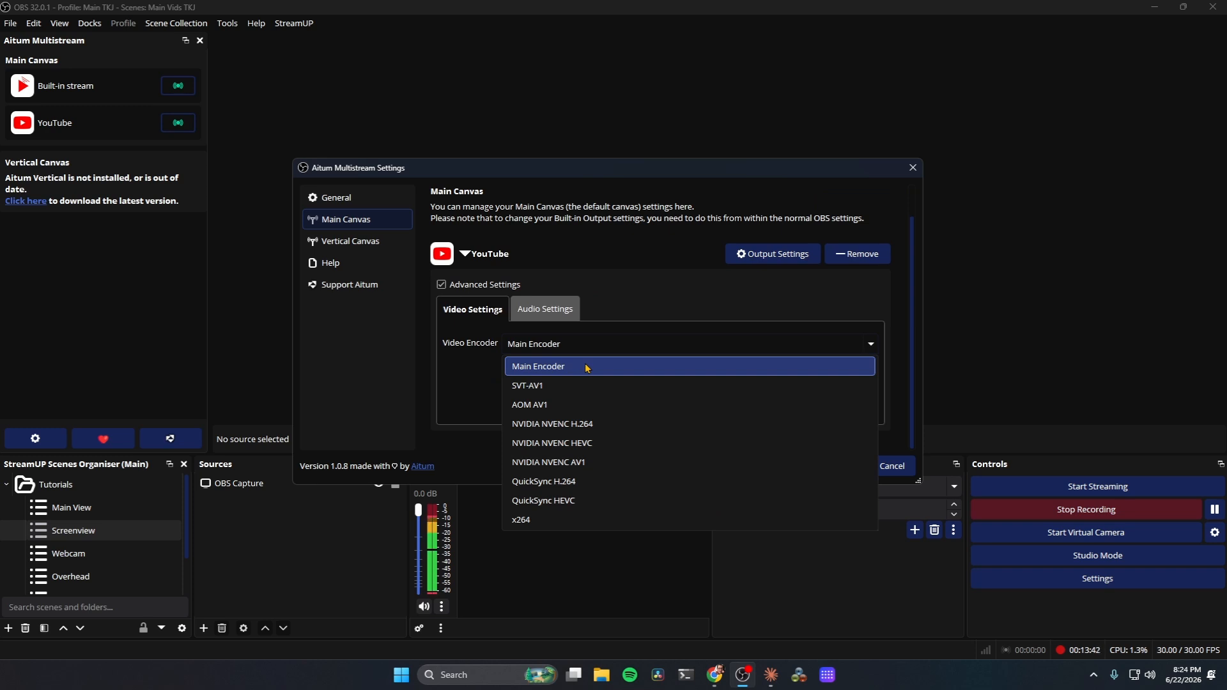
left_click(610, 433)
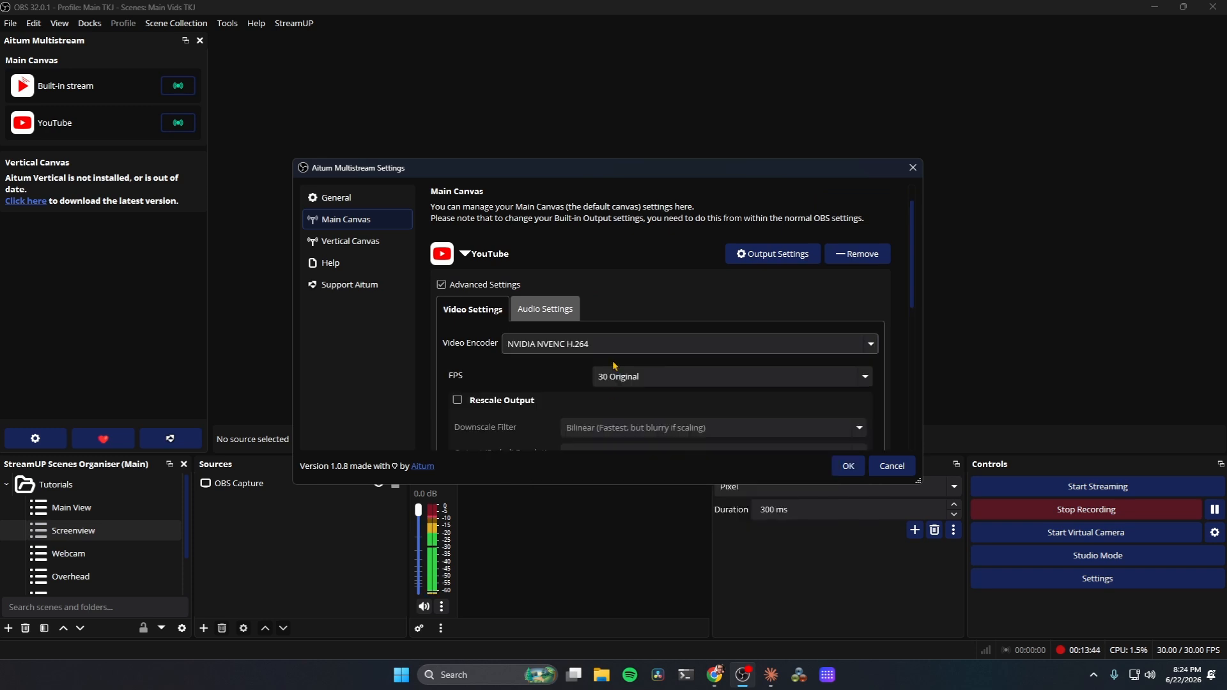
scroll(569, 383, "down", 3)
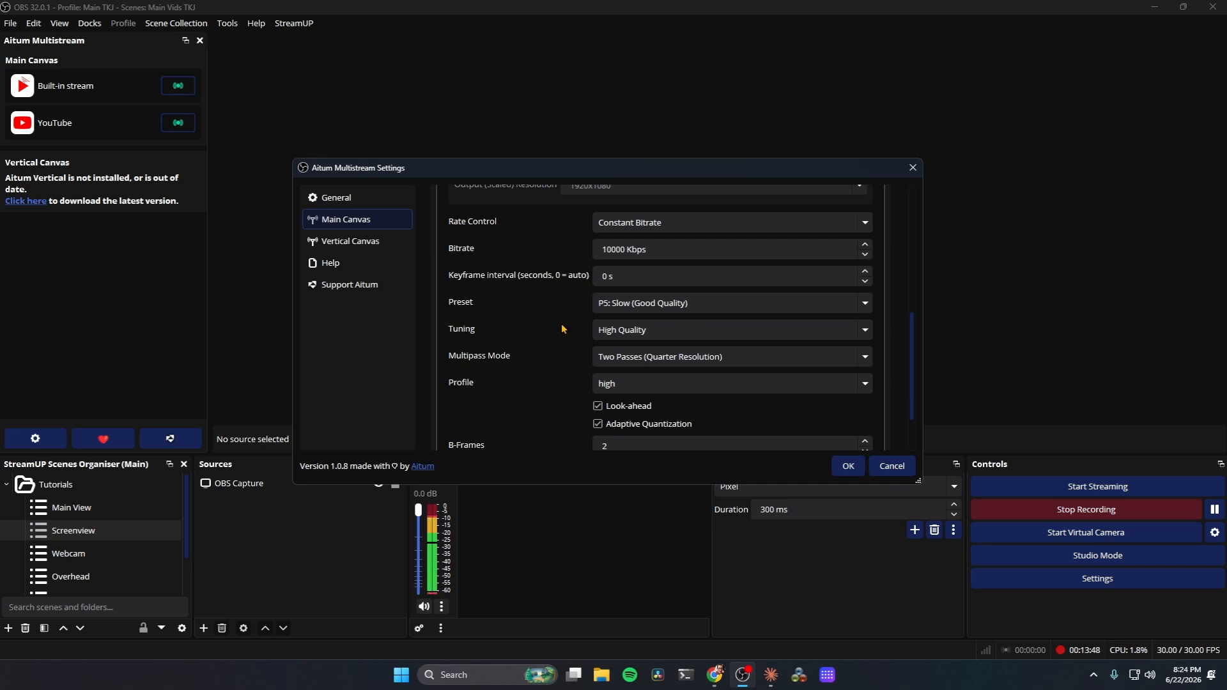
scroll(563, 329, "up", 5)
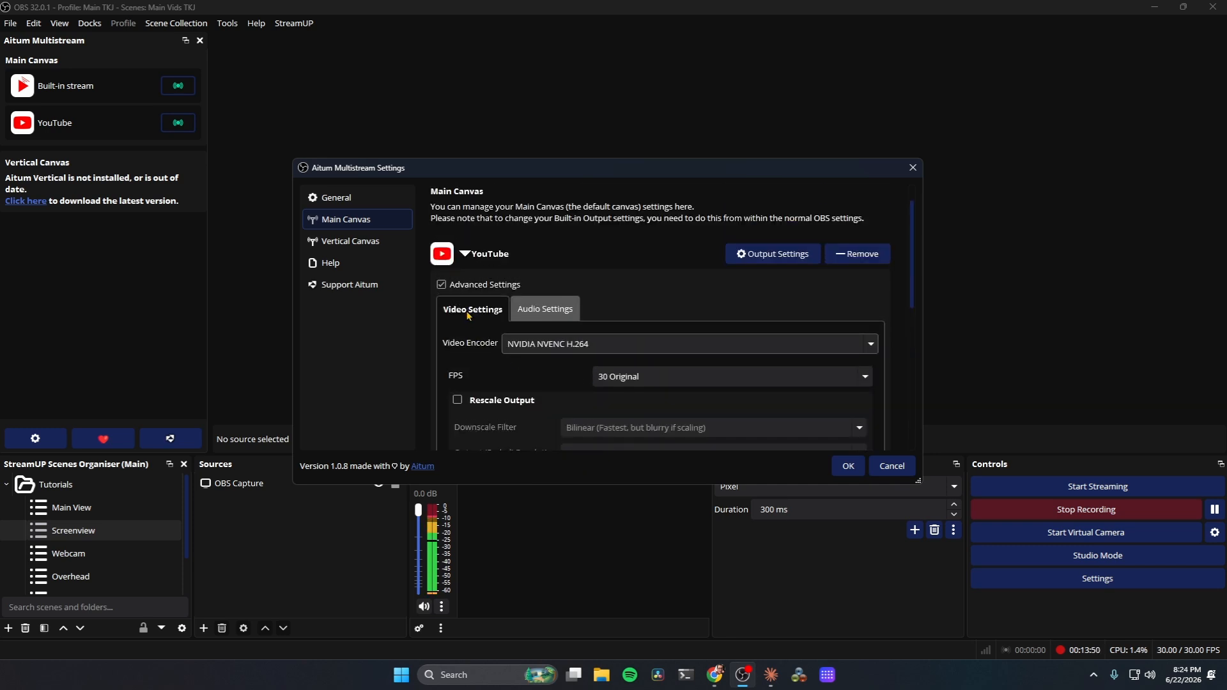